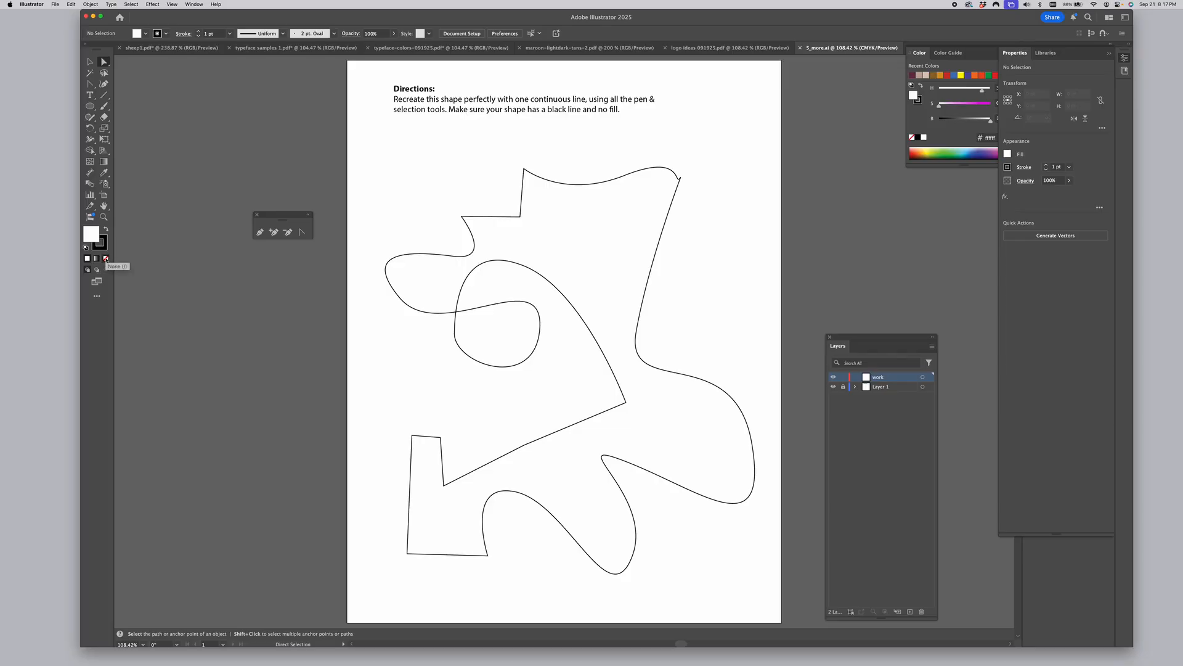
Set the fill to none and the stroke colour to green for the tracing path.
click(106, 259)
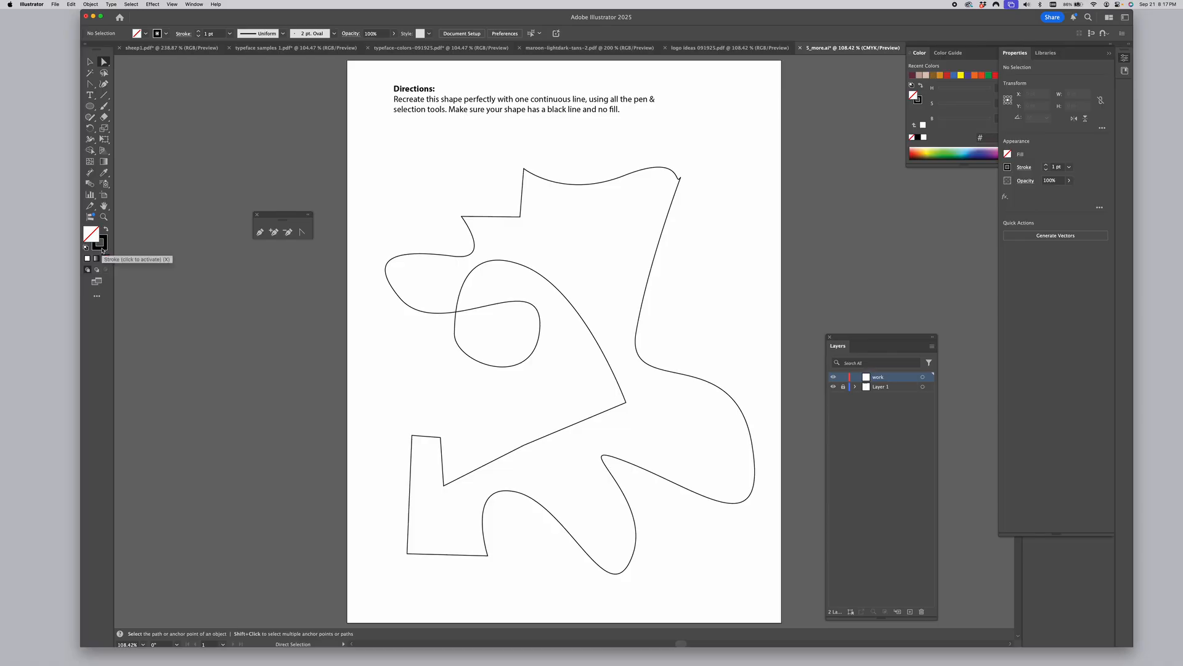
click(103, 249)
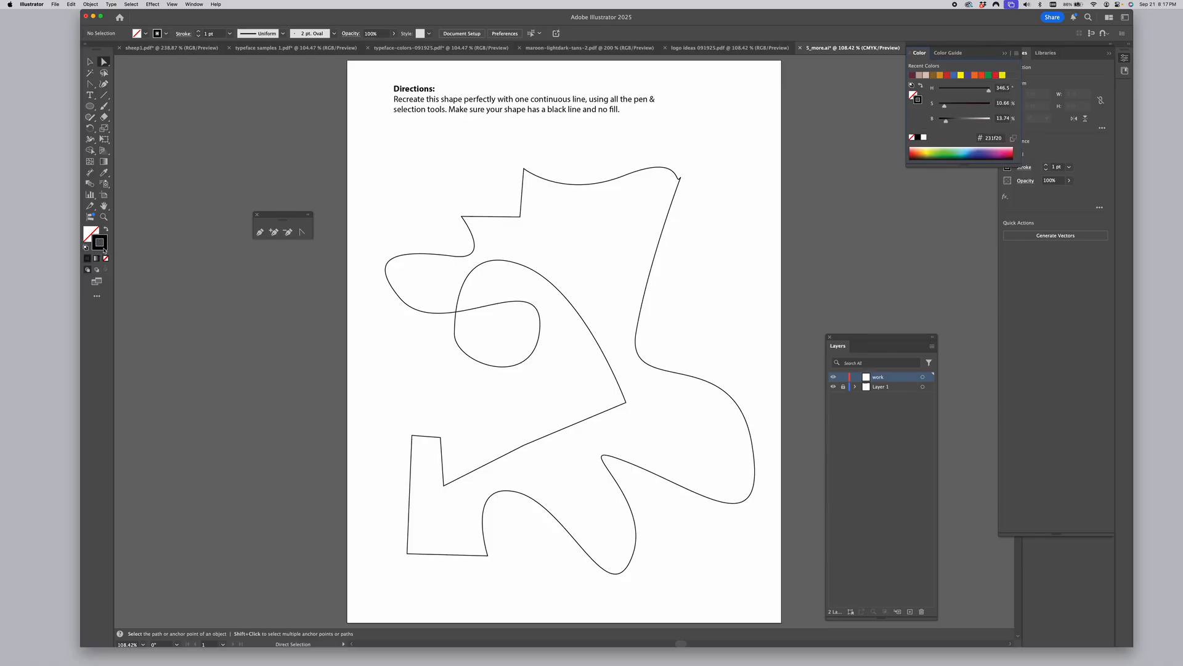
click(946, 150)
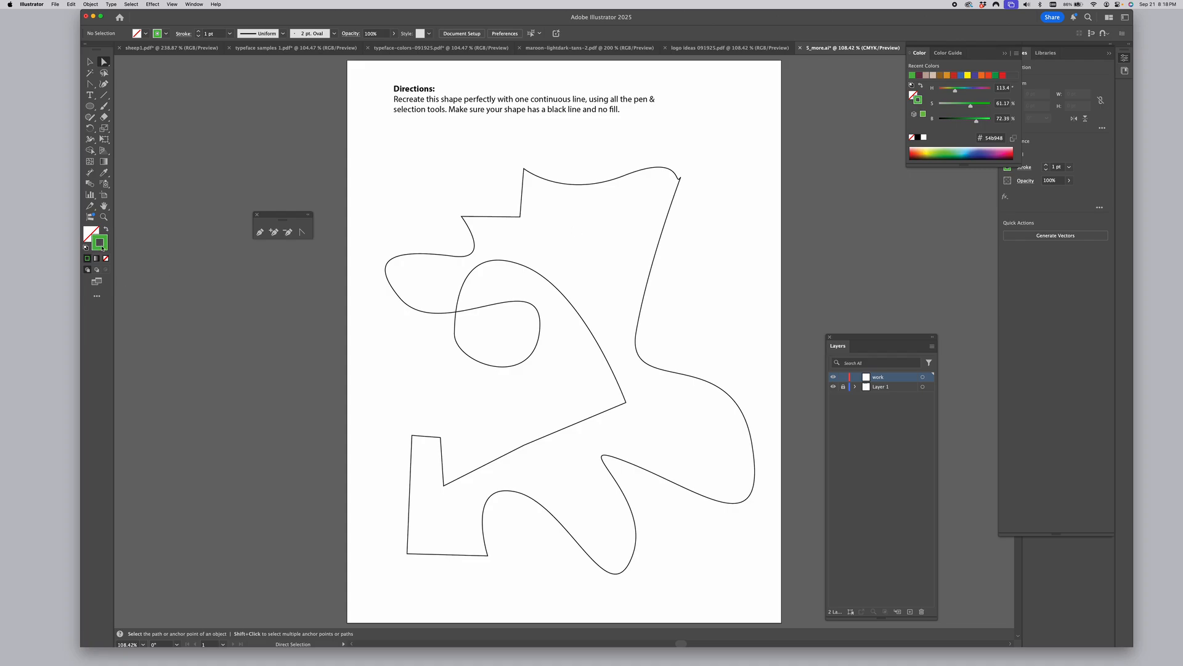
Use the Pen tool to trace the straight segments from the central pointed corner around the notch to the base's lower-left corner.
click(259, 235)
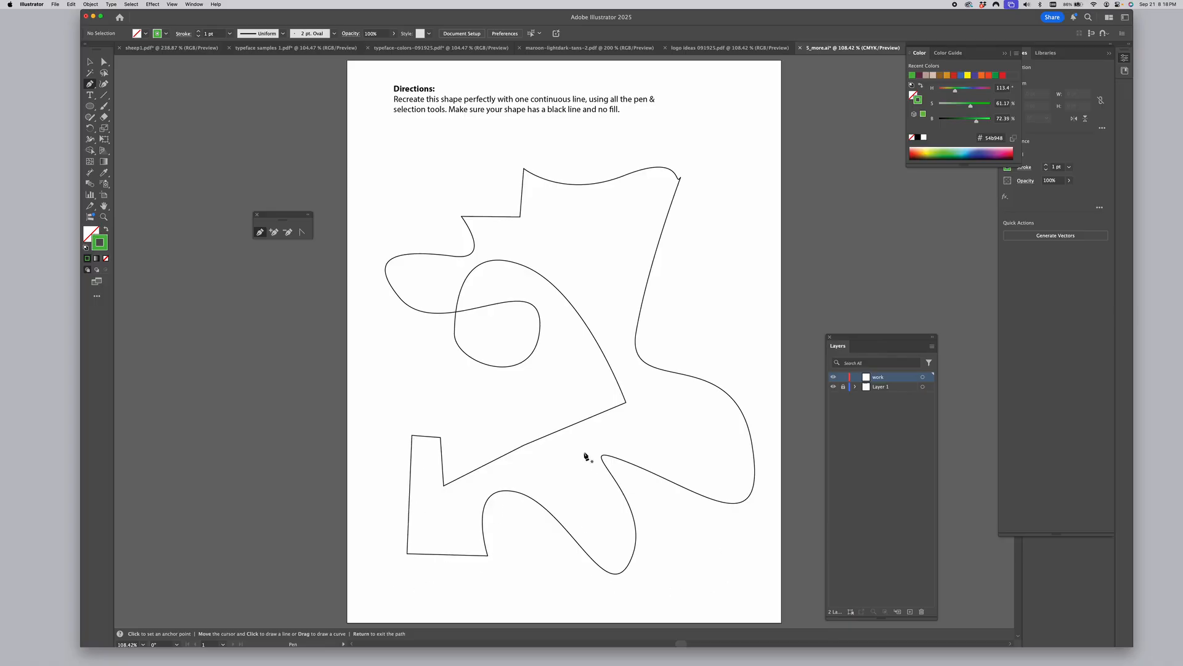
click(627, 404)
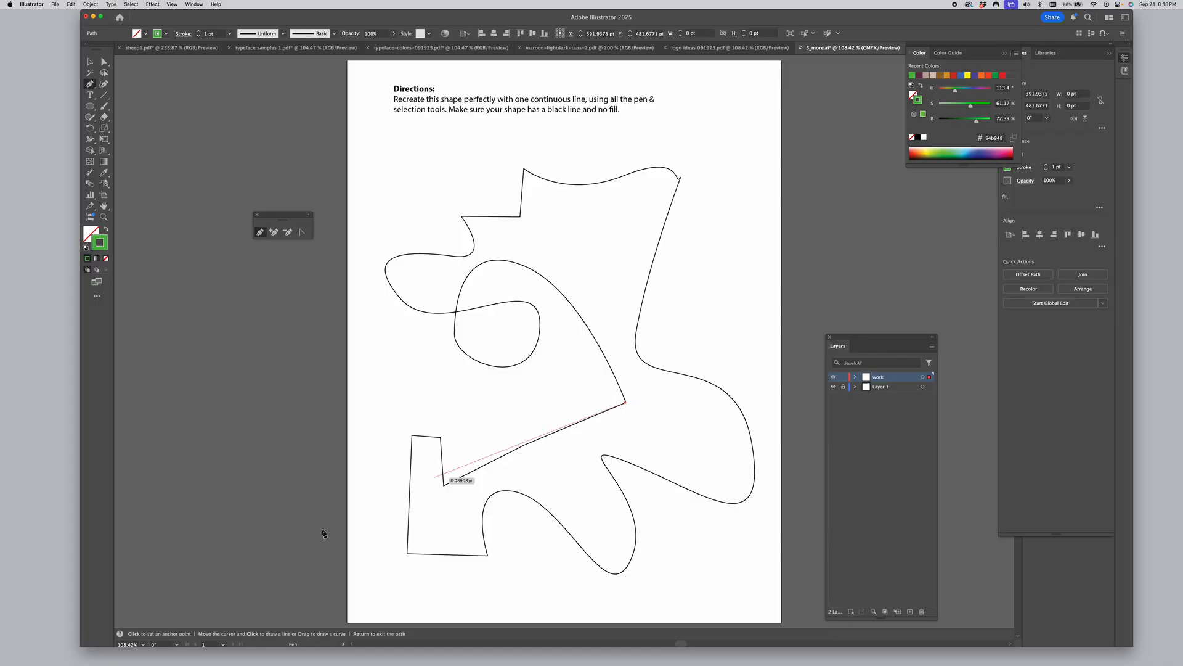
click(444, 485)
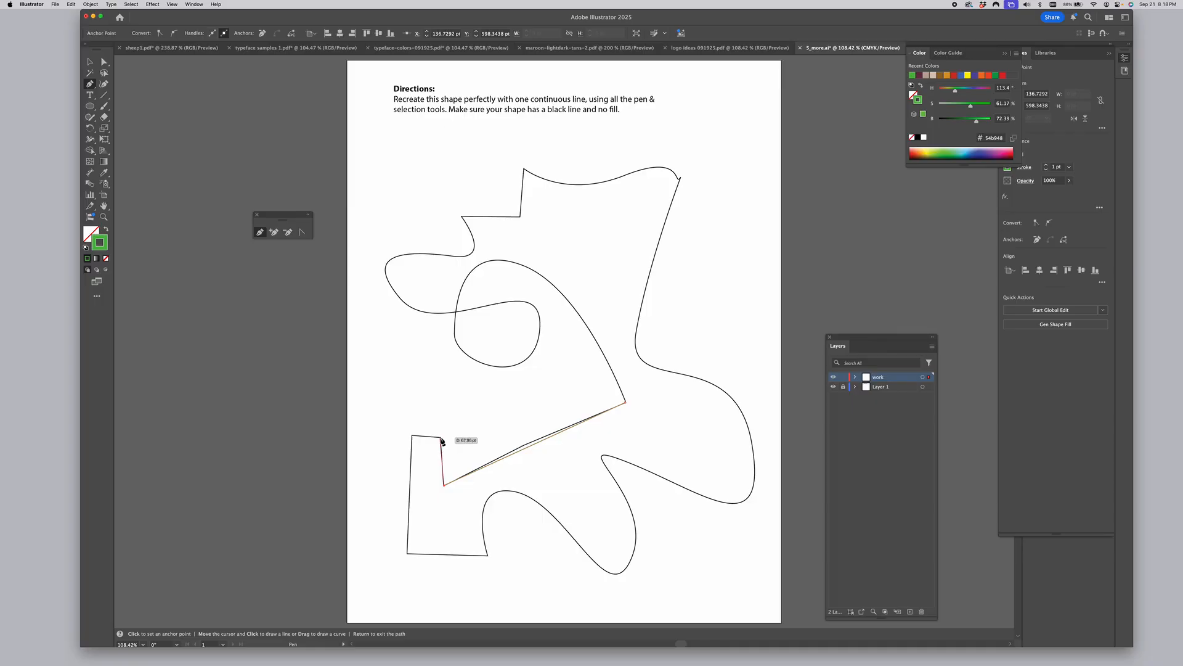
click(441, 437)
click(411, 435)
click(408, 553)
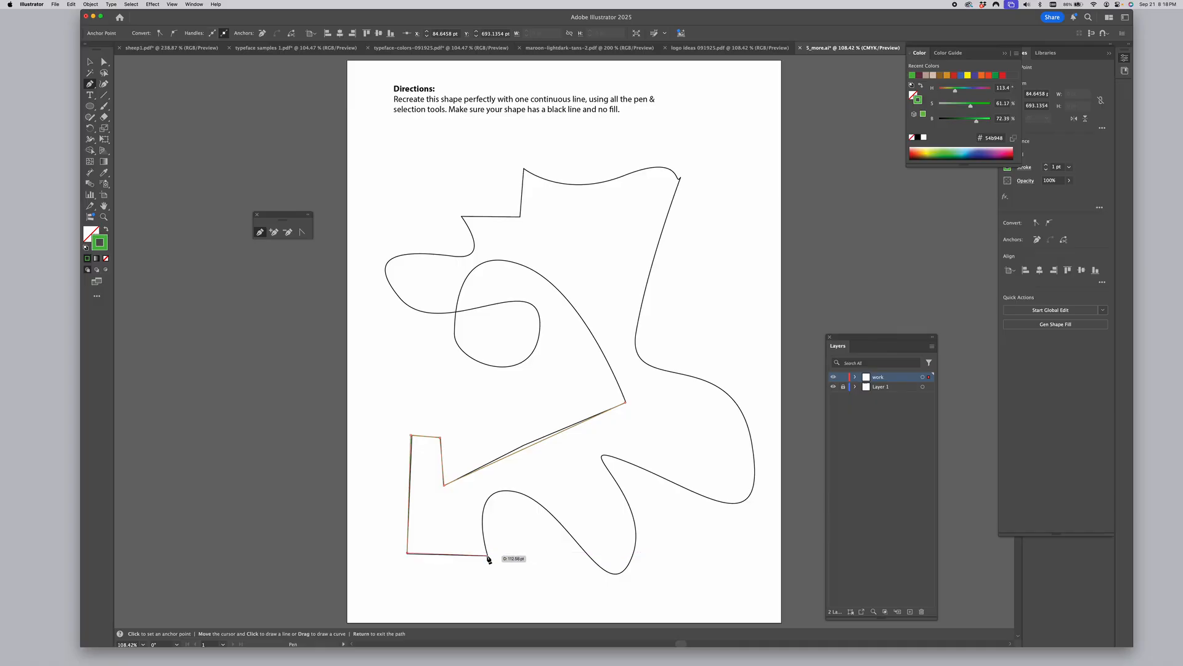
Add the base's right-end anchor with a handle leading into the curve, and redirect its incoming handle so the base edge stays straight.
drag(487, 556, 476, 521)
scroll(477, 521, right, 1)
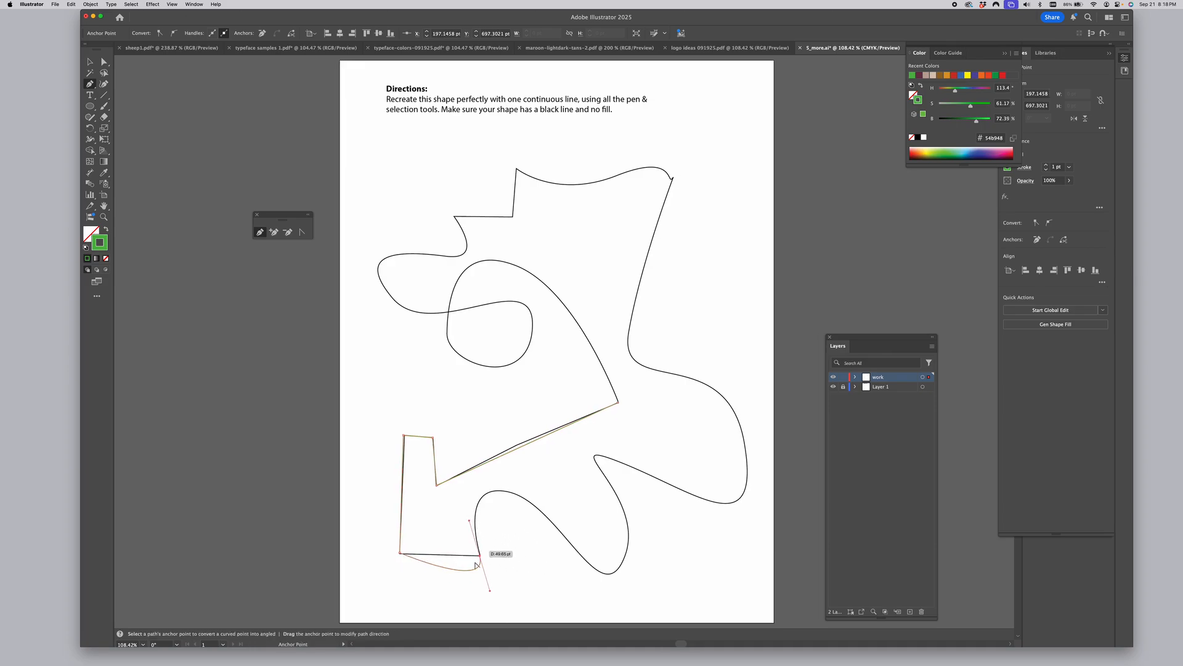
drag(488, 589, 451, 560)
scroll(451, 560, down, 4)
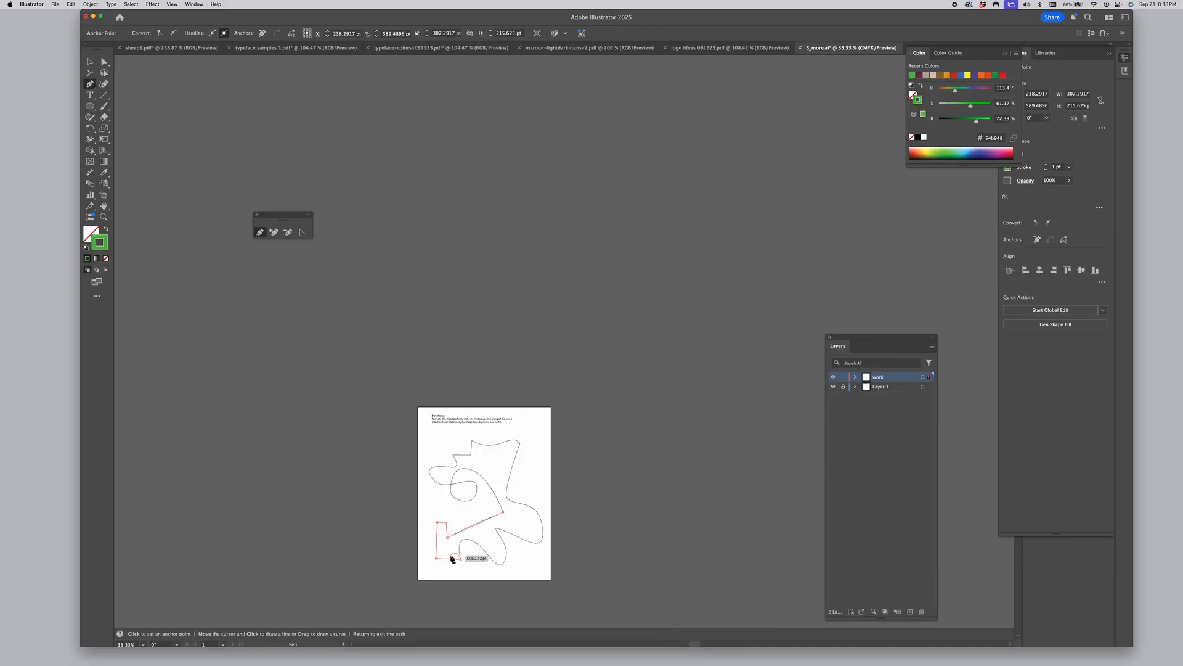
scroll(452, 560, up, 4)
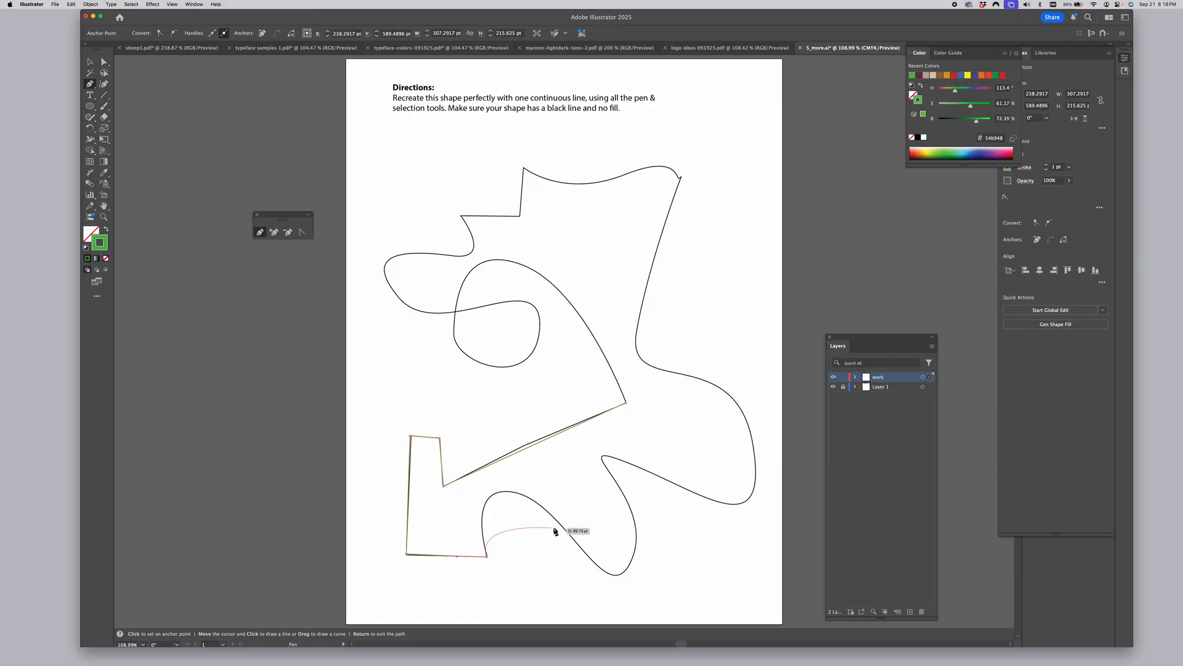
Continue the path with smooth anchors along the bottom waves, the narrow inward tip and the large right-hand lobe.
drag(561, 525, 646, 606)
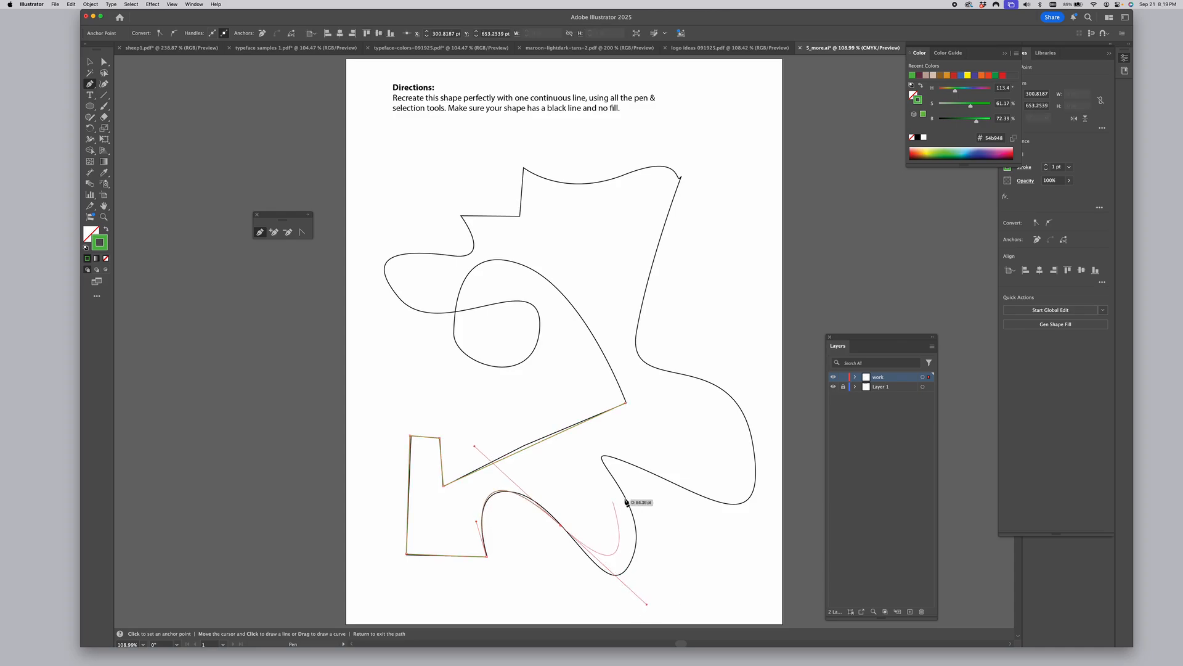
drag(631, 510, 617, 467)
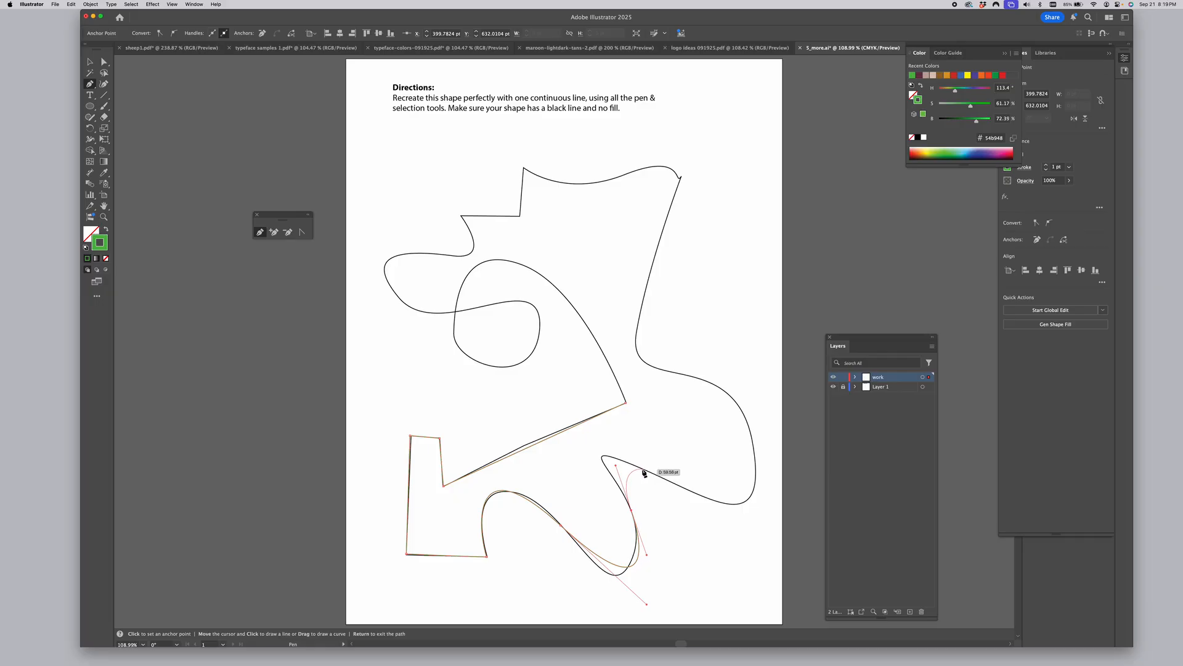
drag(642, 469, 713, 498)
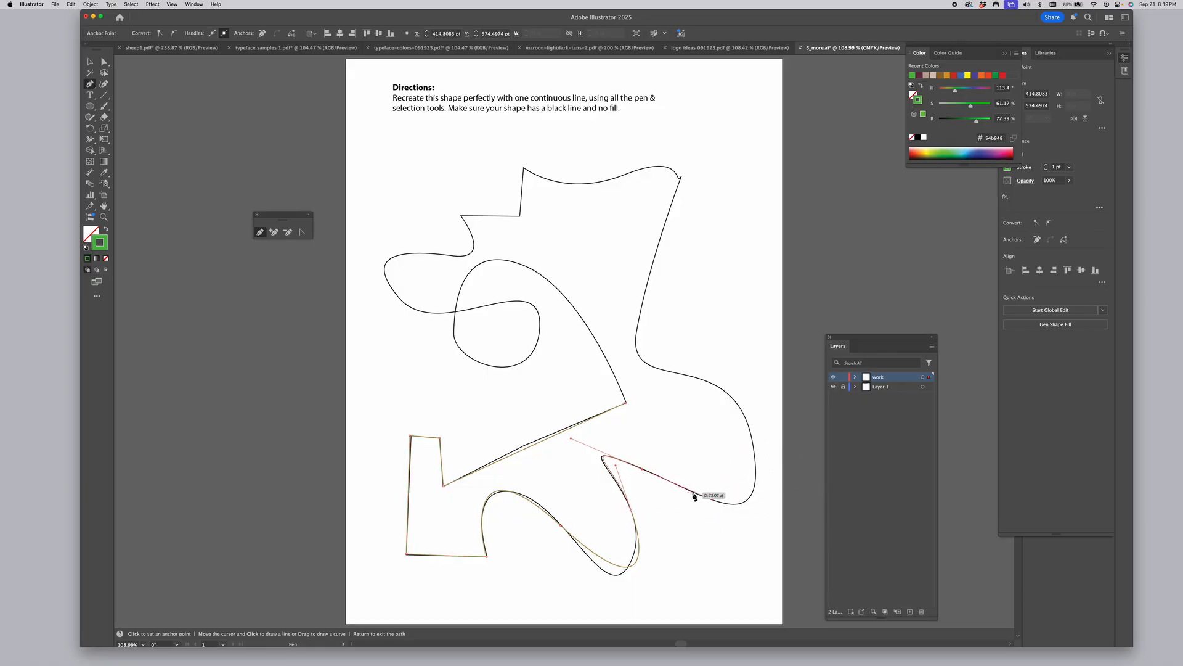
drag(695, 492, 710, 501)
drag(754, 452, 668, 374)
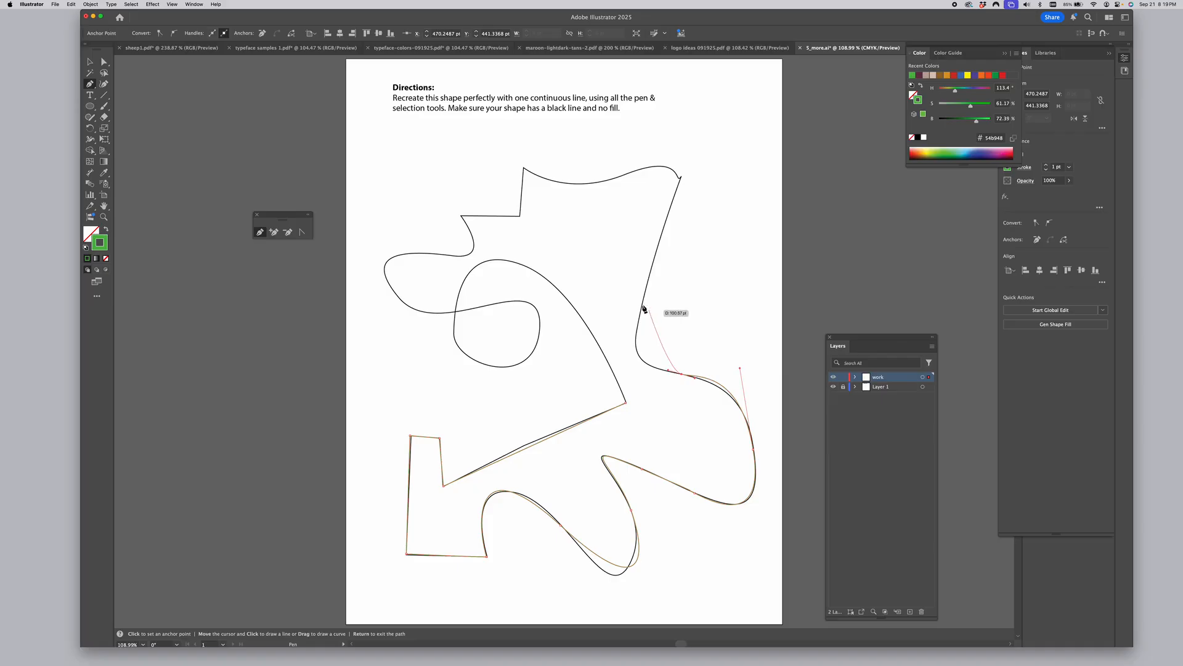
Trace the long right edge up to the upper-right tip and place a smooth anchor on the wavy top edge.
drag(642, 306, 665, 237)
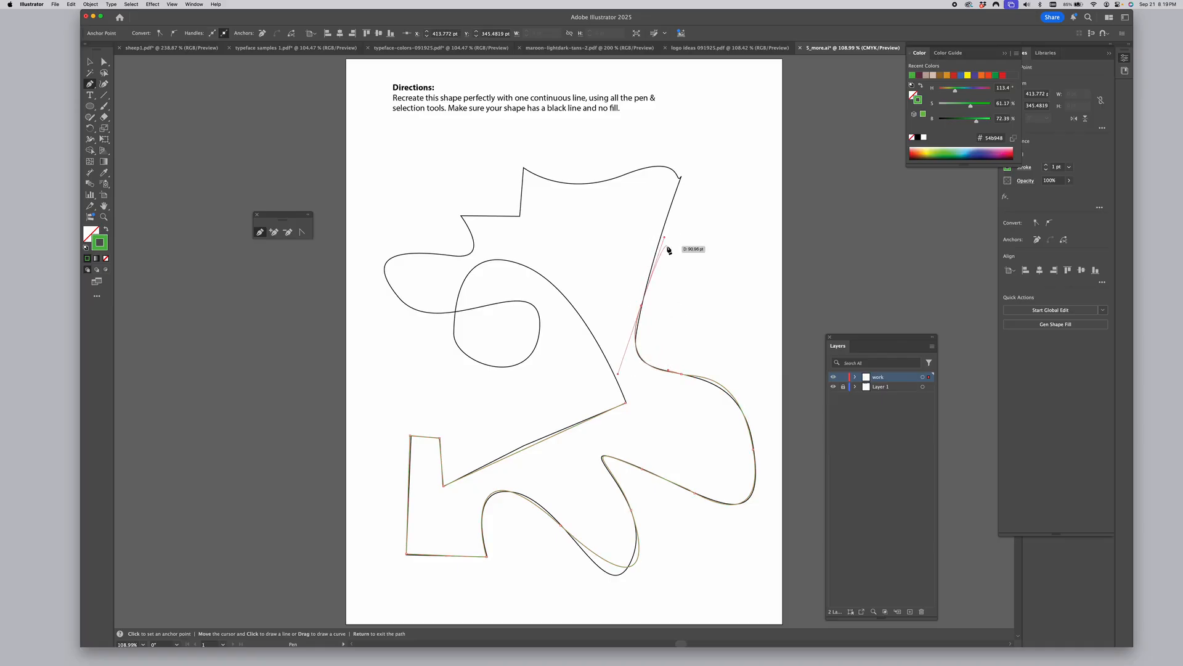
click(682, 179)
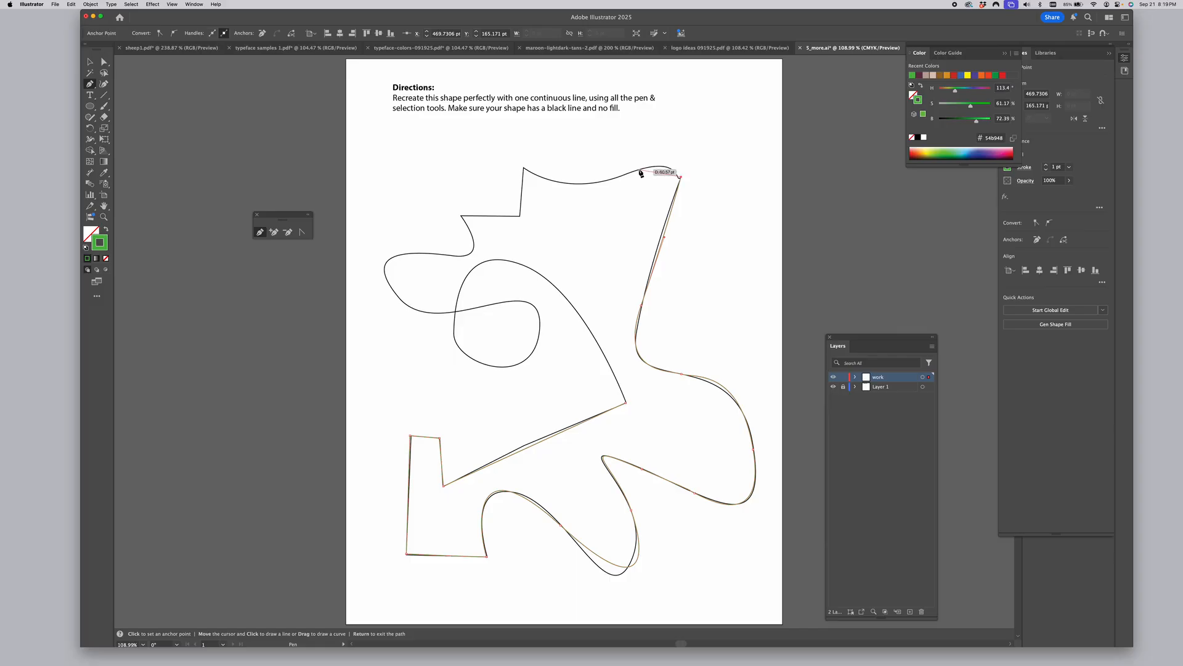
drag(640, 172, 602, 184)
End the wavy top at its left peak, turn the outgoing handle downward, and add the short line to the step's inner corner.
drag(524, 167, 483, 143)
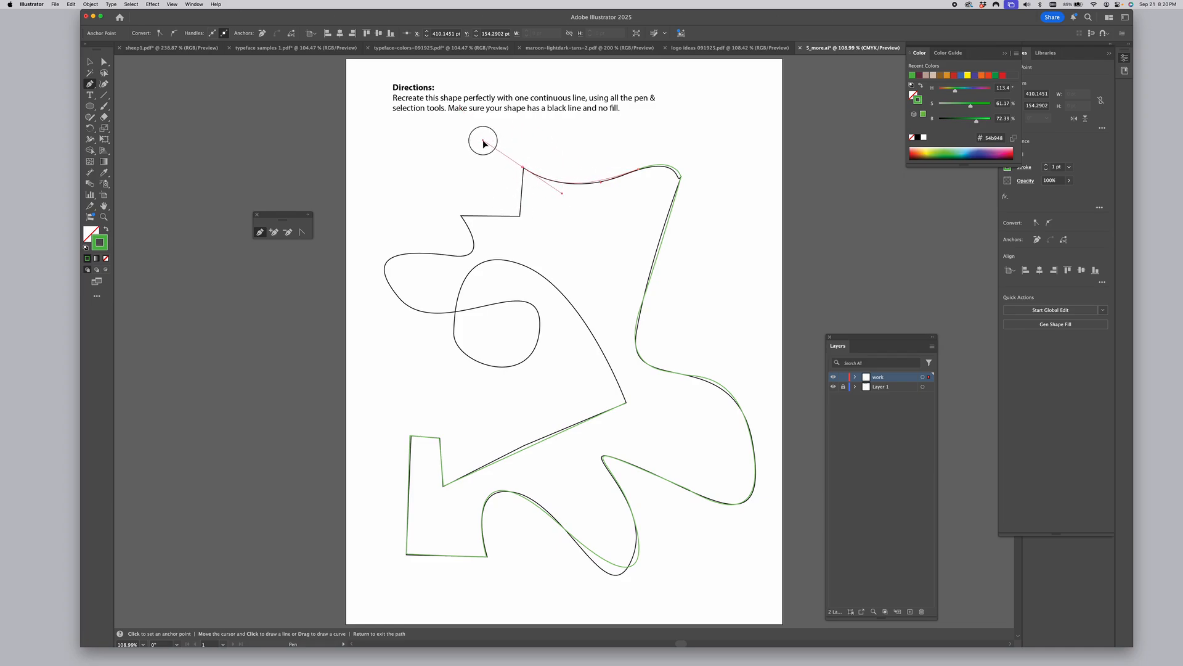
key(alt)
drag(483, 142, 523, 191)
click(521, 216)
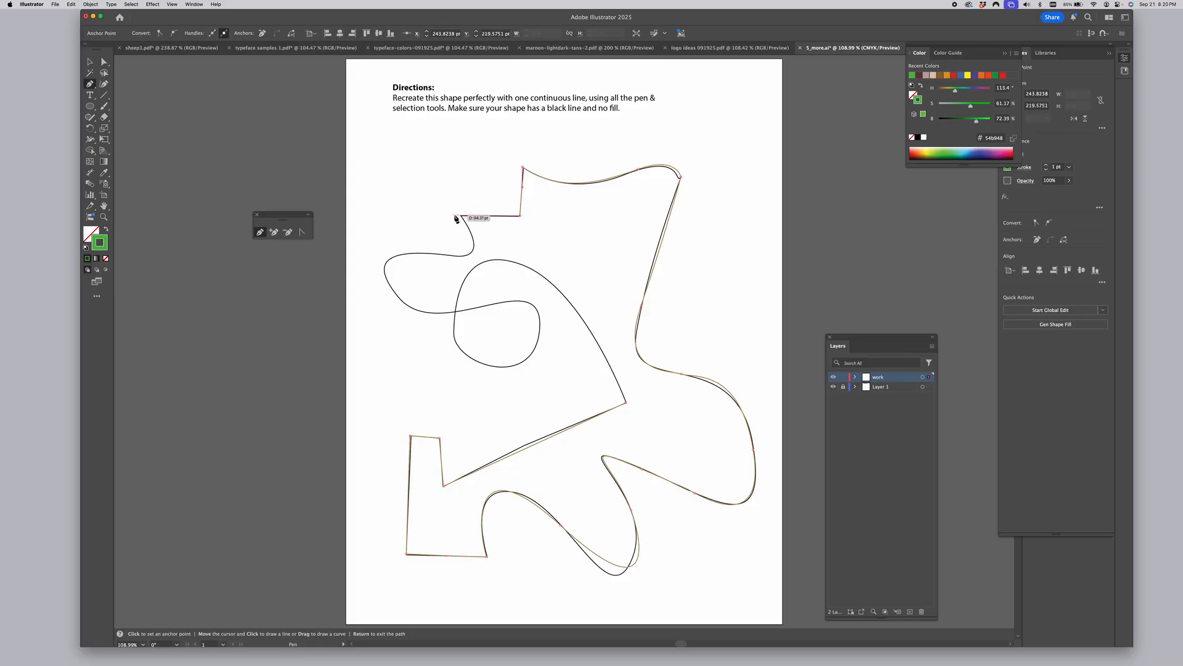
Trace the left lobe and inner loop with curved anchors, and close the path at the starting corner.
drag(461, 216, 375, 249)
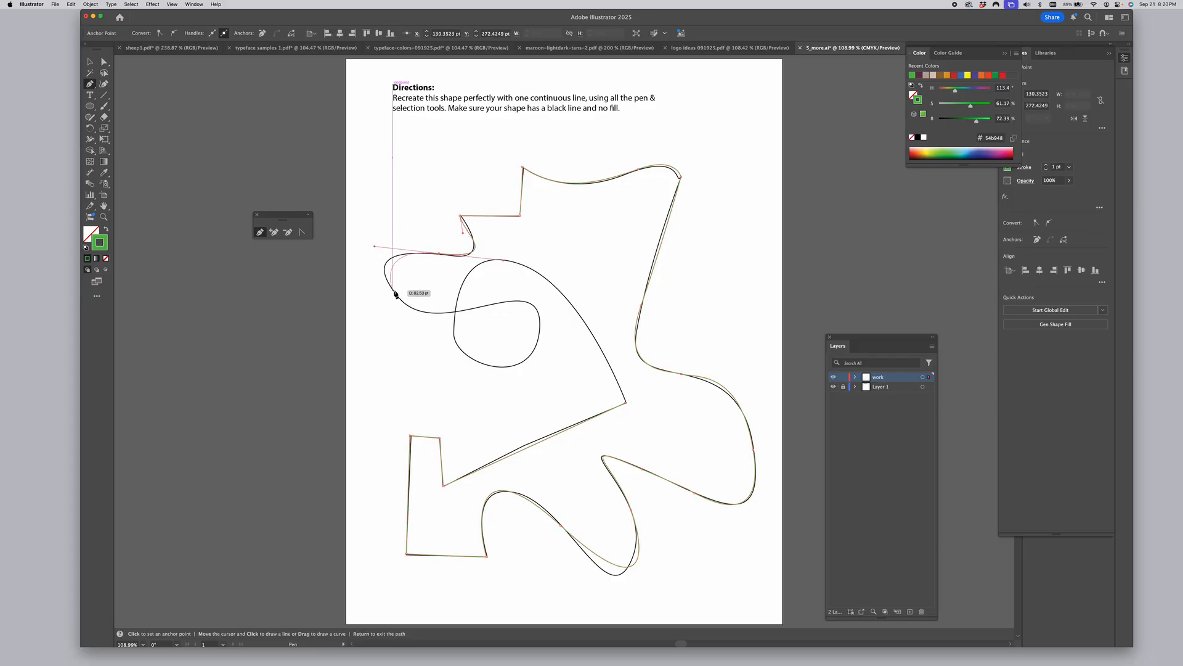
drag(395, 295, 412, 303)
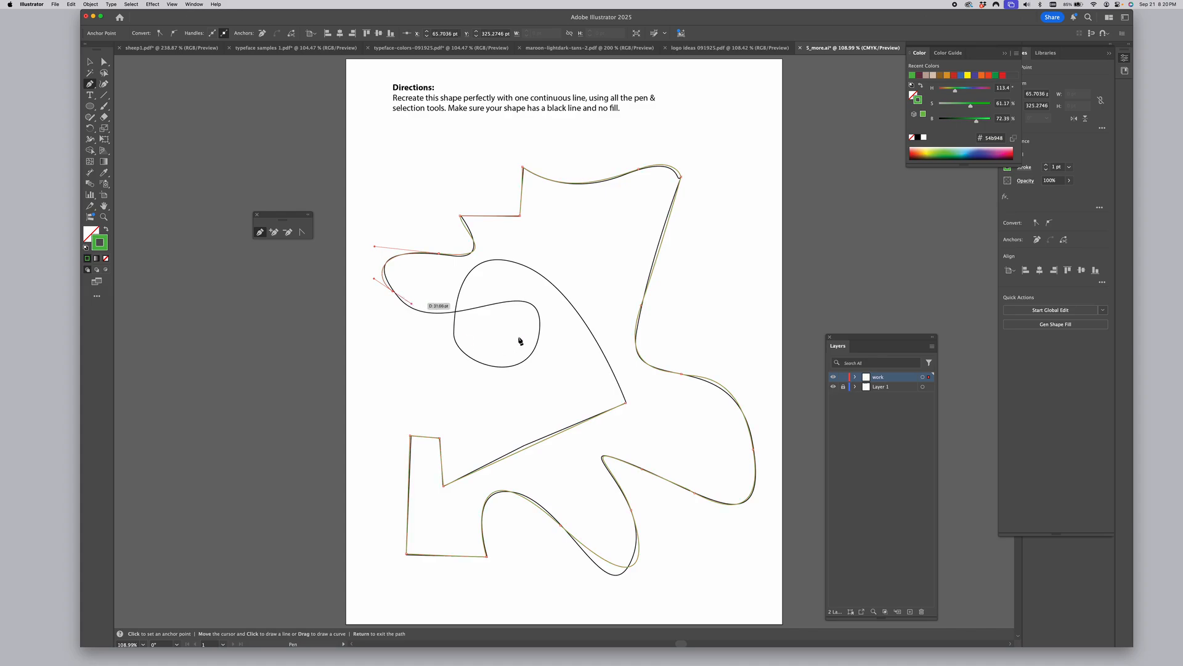
drag(485, 307, 535, 286)
drag(540, 339, 430, 321)
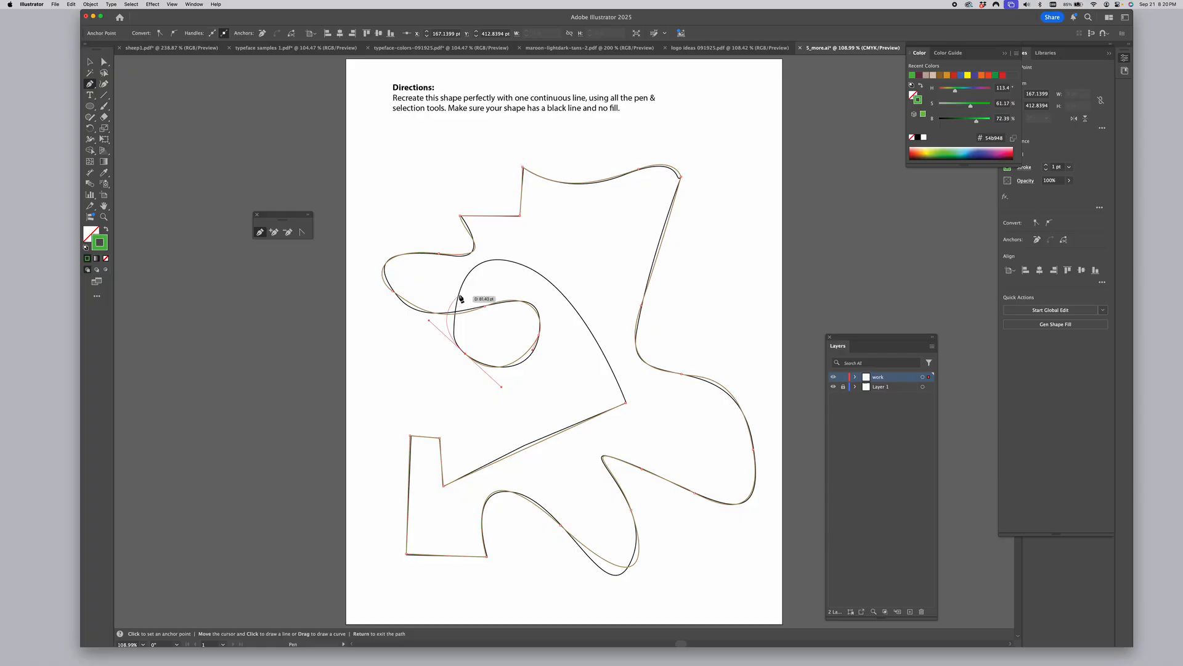
drag(462, 278, 596, 324)
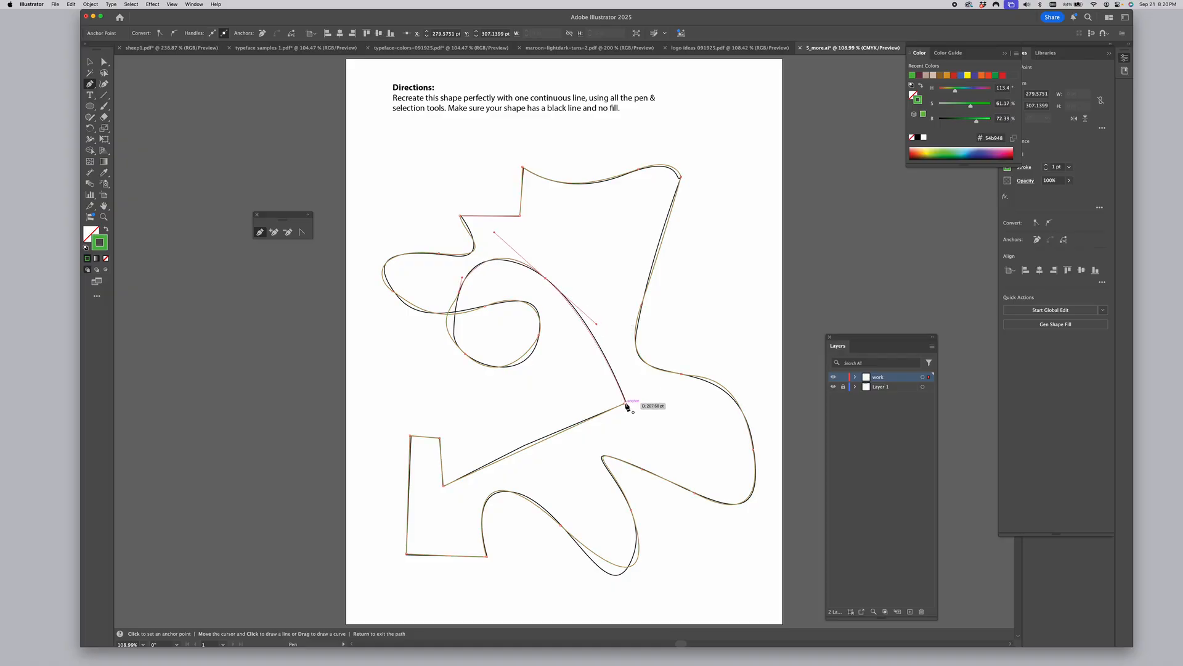
click(626, 404)
Use Direct Selection to adjust the direction handles of the bottom wave so its curves follow the template outline.
click(105, 62)
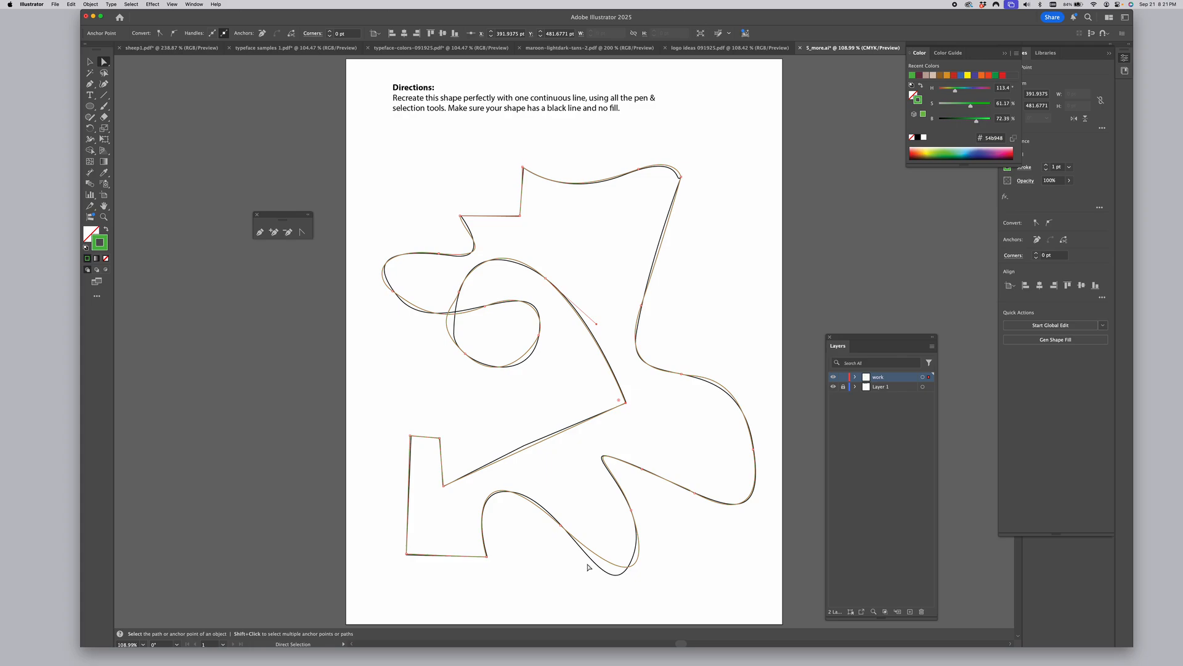
click(562, 526)
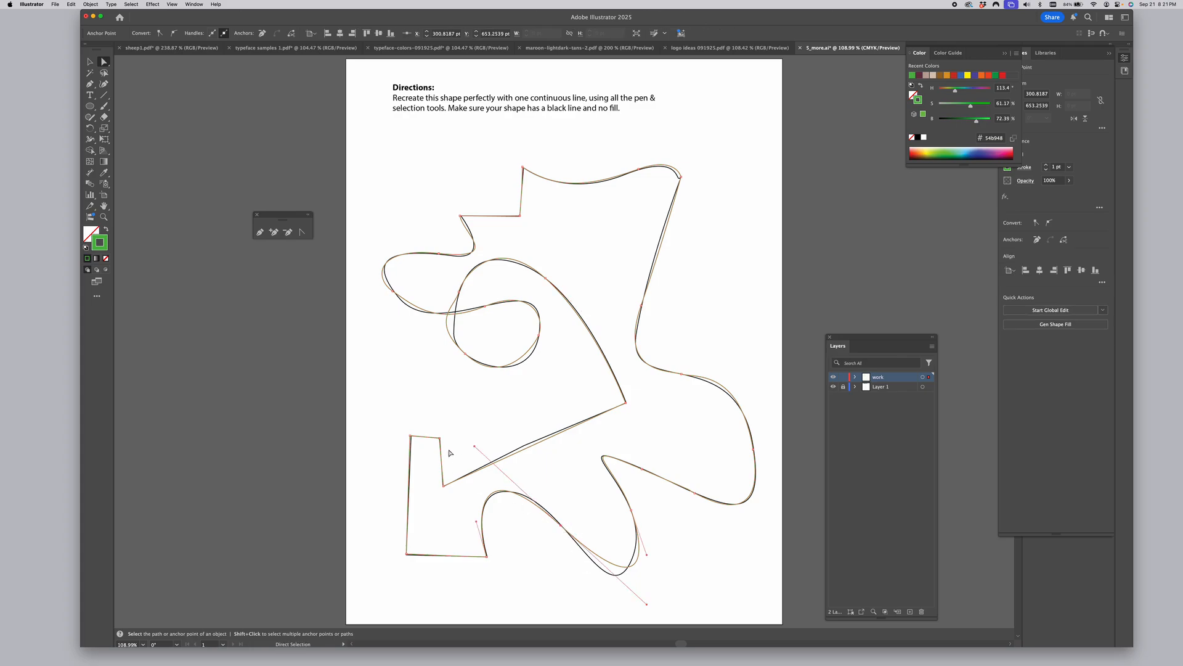
mouse_move(475, 448)
mouse_down()
mouse_move(544, 501)
mouse_move(490, 452)
mouse_up()
drag(476, 523, 470, 513)
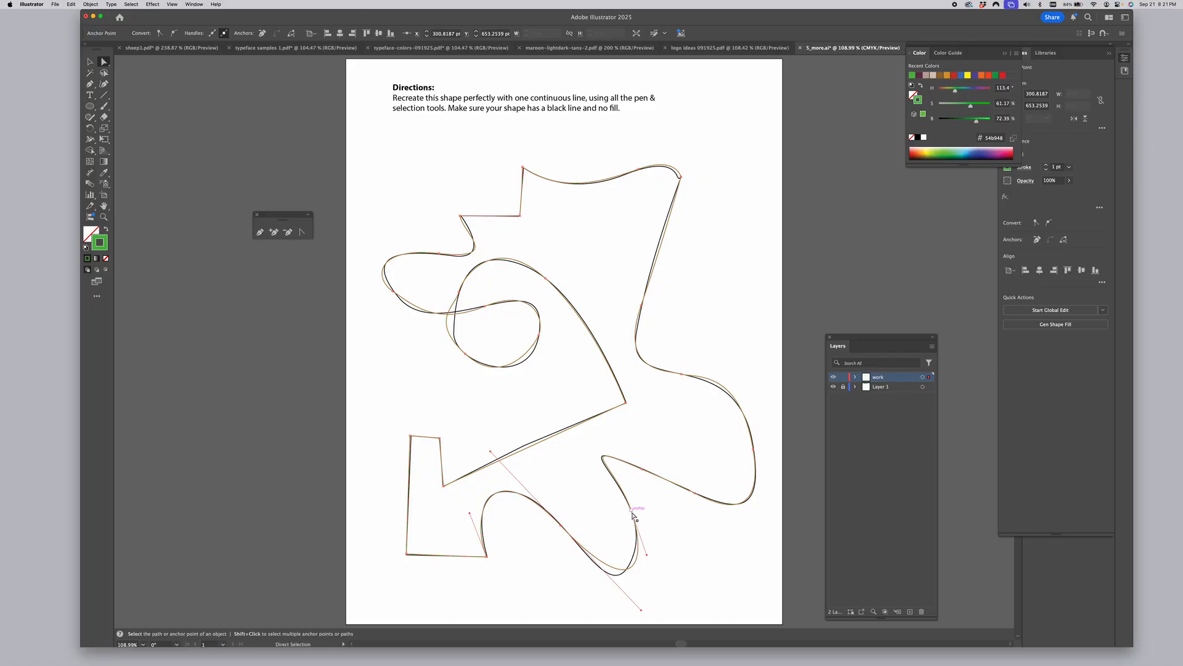
drag(645, 557, 625, 573)
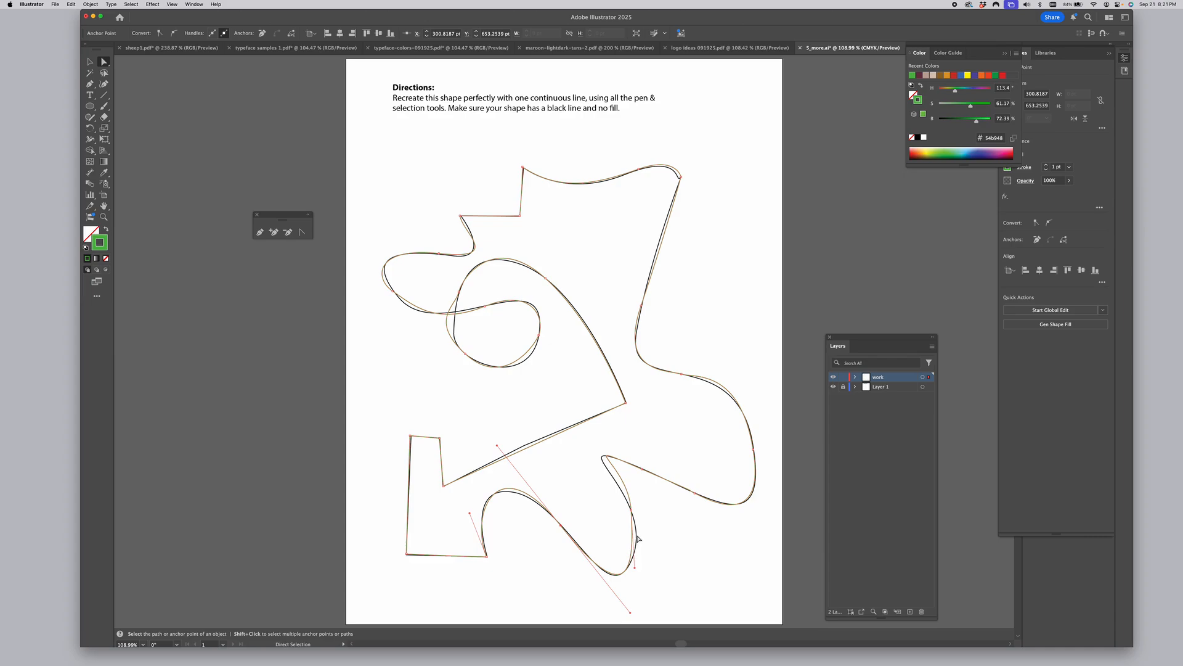
Add an anchor on the right side of the bottom wave, then reshape it and the neighbouring anchor's handle to match the template.
click(273, 233)
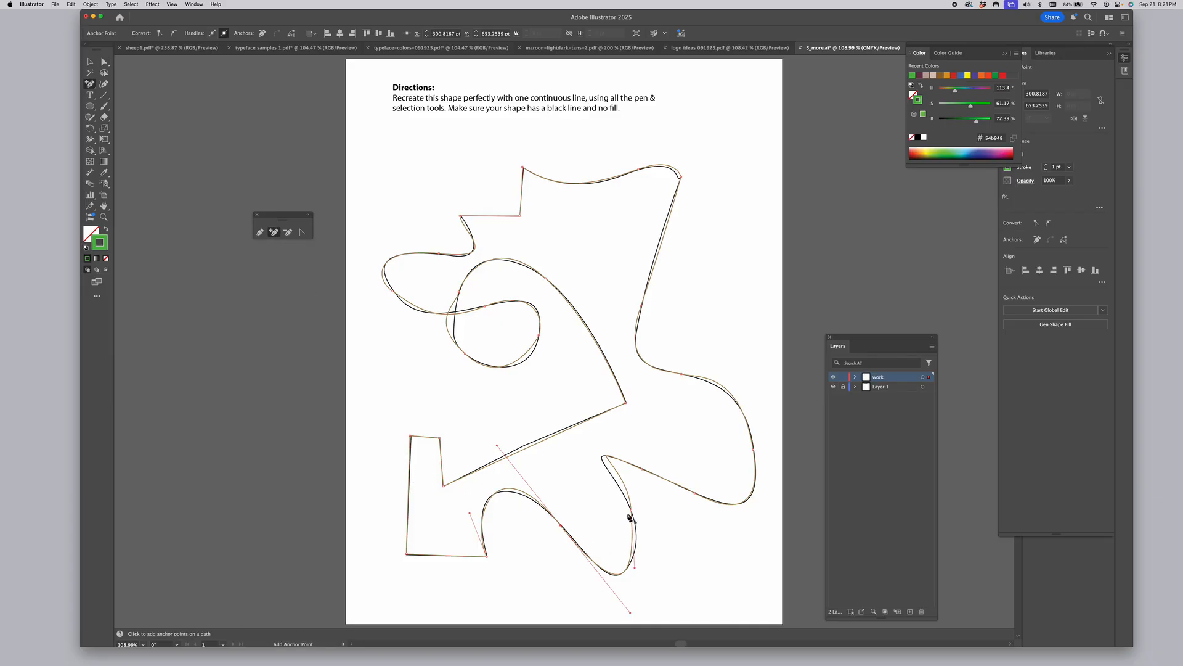
click(633, 548)
click(104, 62)
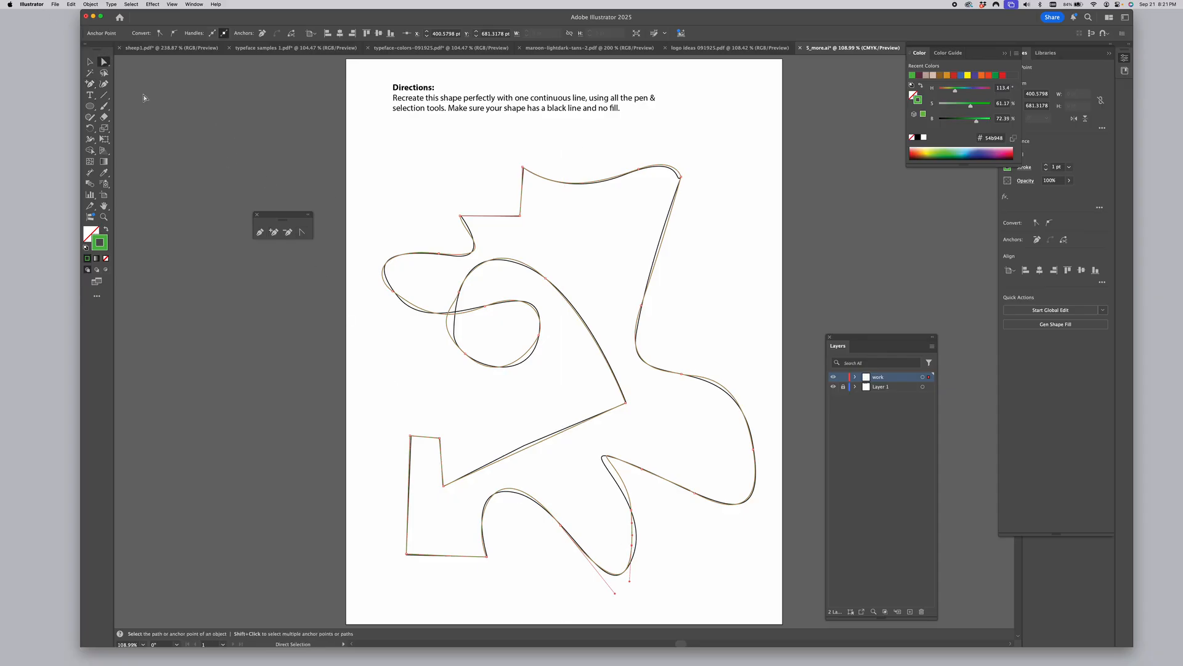
click(632, 546)
drag(635, 538, 627, 582)
click(632, 513)
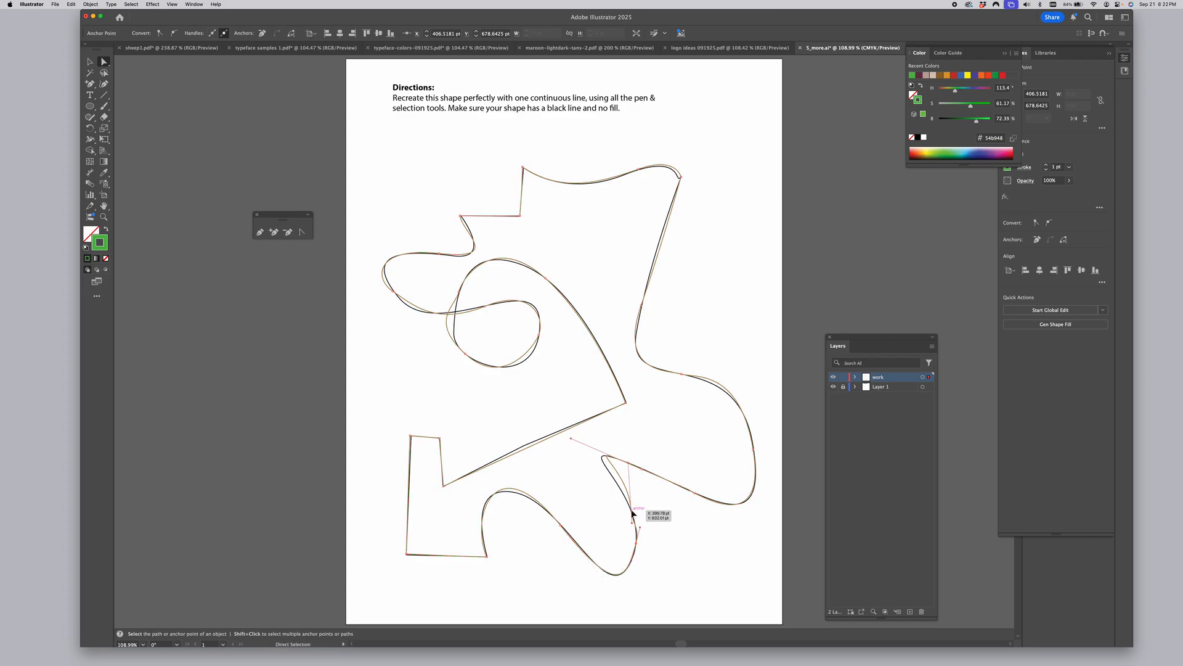
drag(629, 466, 615, 469)
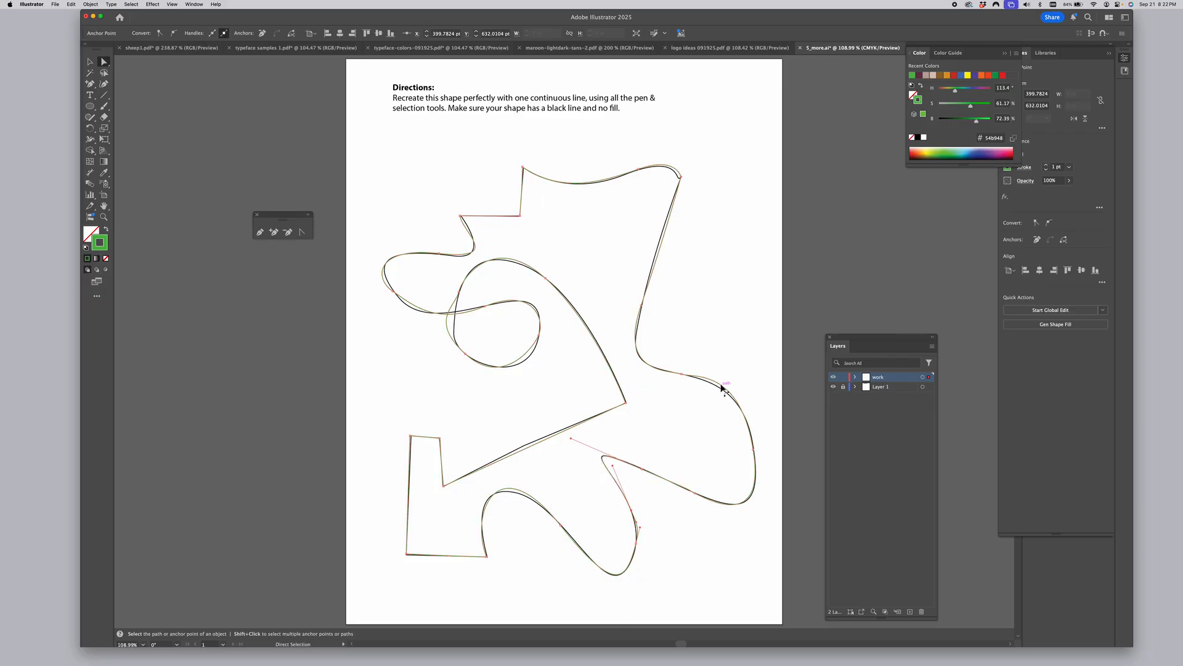
Reshape the top of the right-hand lobe and adjust the long right edge's handles to fit the template line.
drag(721, 386, 719, 388)
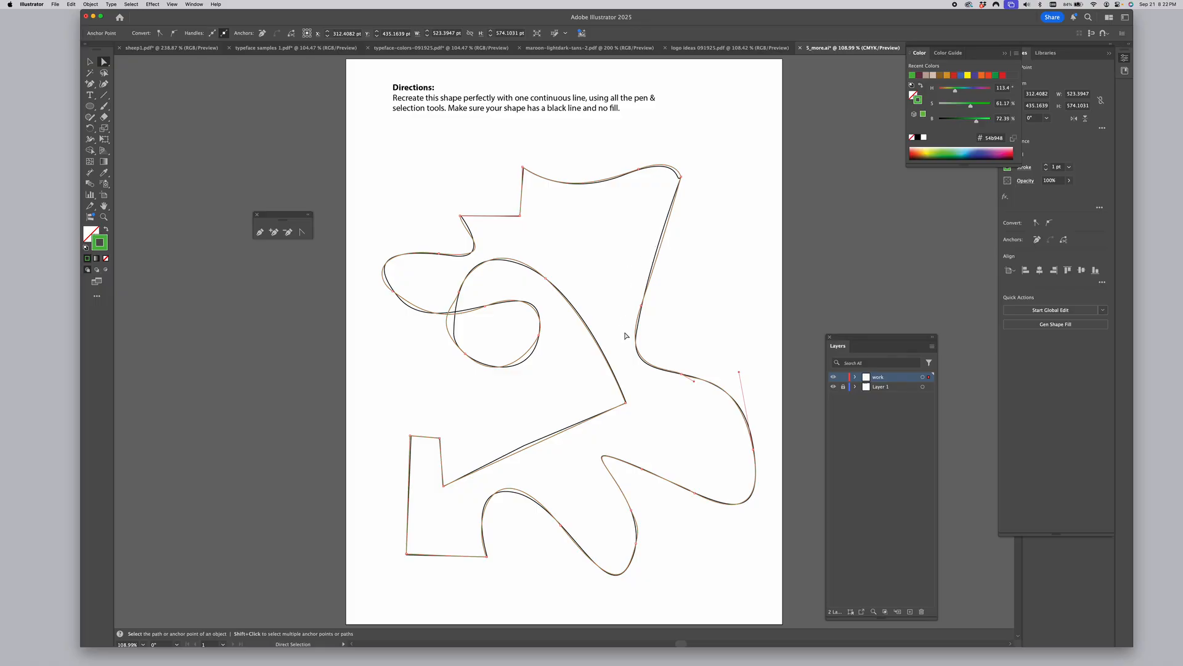
click(642, 304)
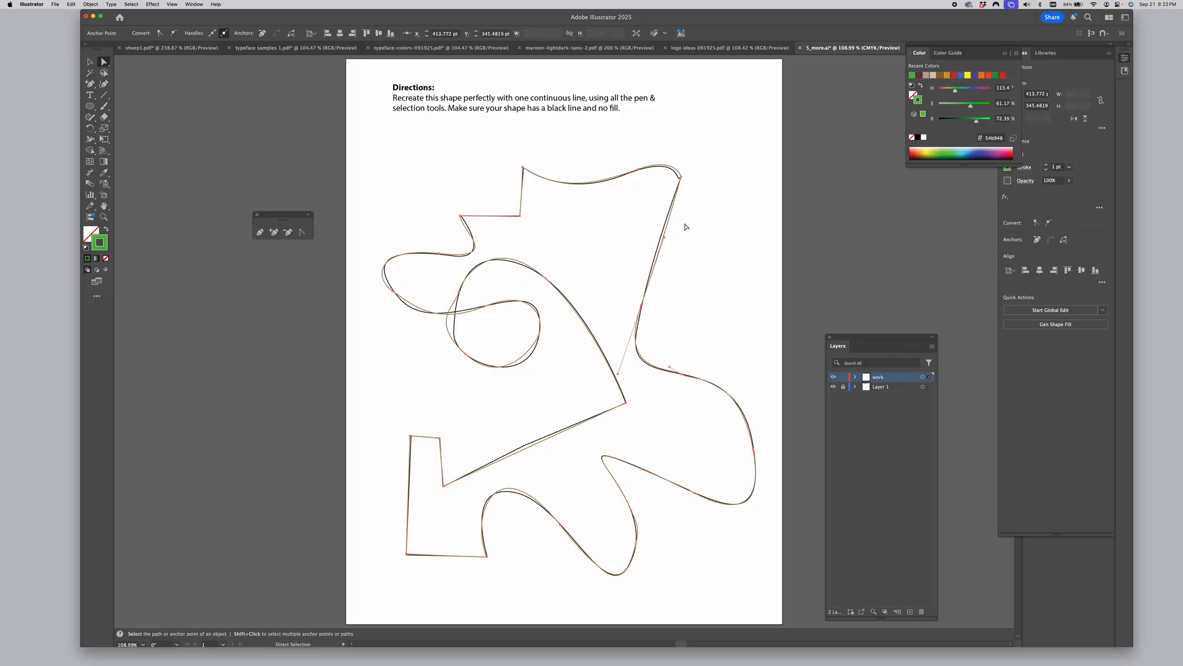
drag(664, 236, 662, 237)
drag(622, 375, 620, 381)
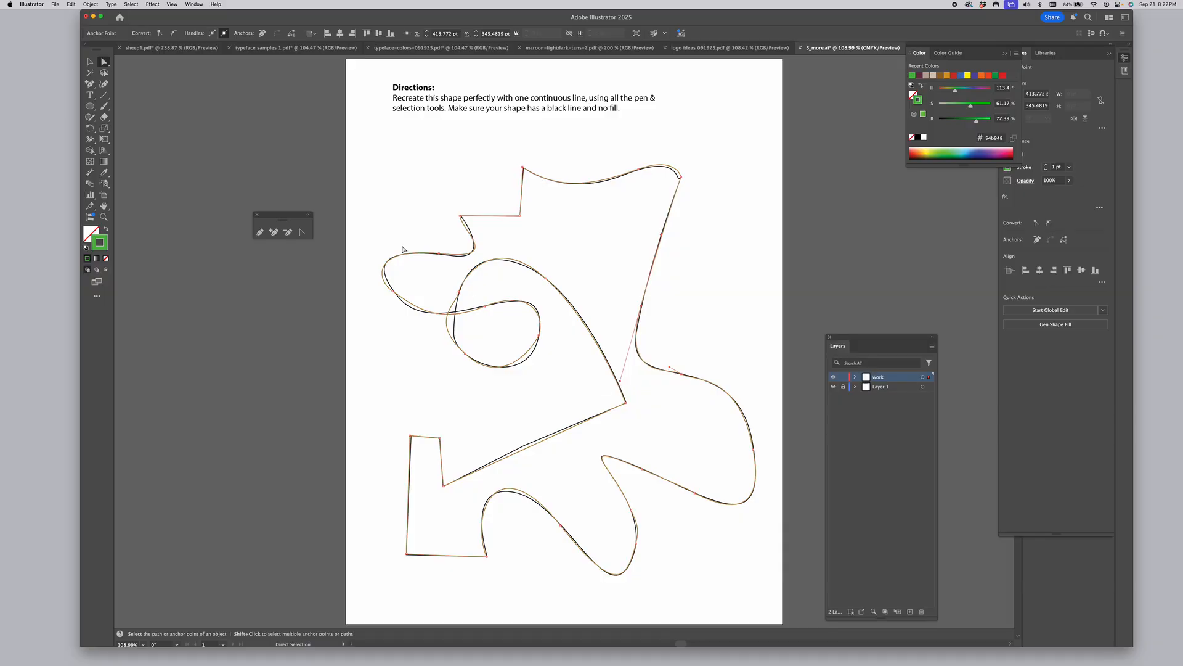
Adjust the curve handles below the step's left corner and along the left lobe to match the template.
click(461, 216)
drag(463, 232, 494, 263)
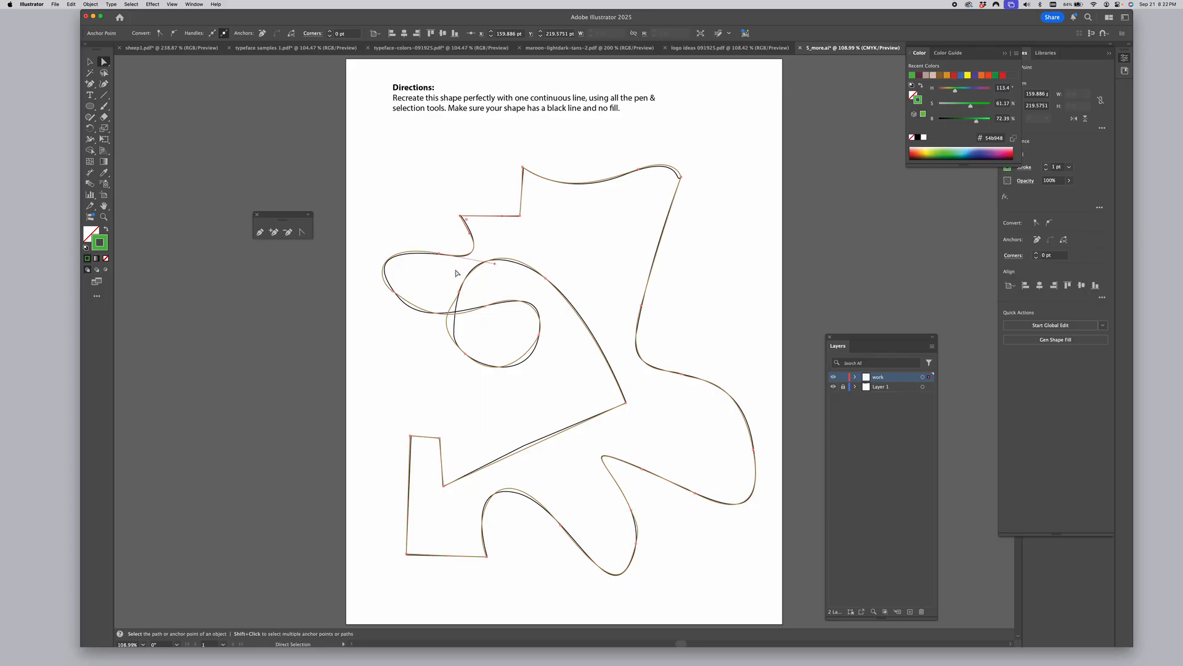
click(393, 290)
drag(410, 304, 410, 312)
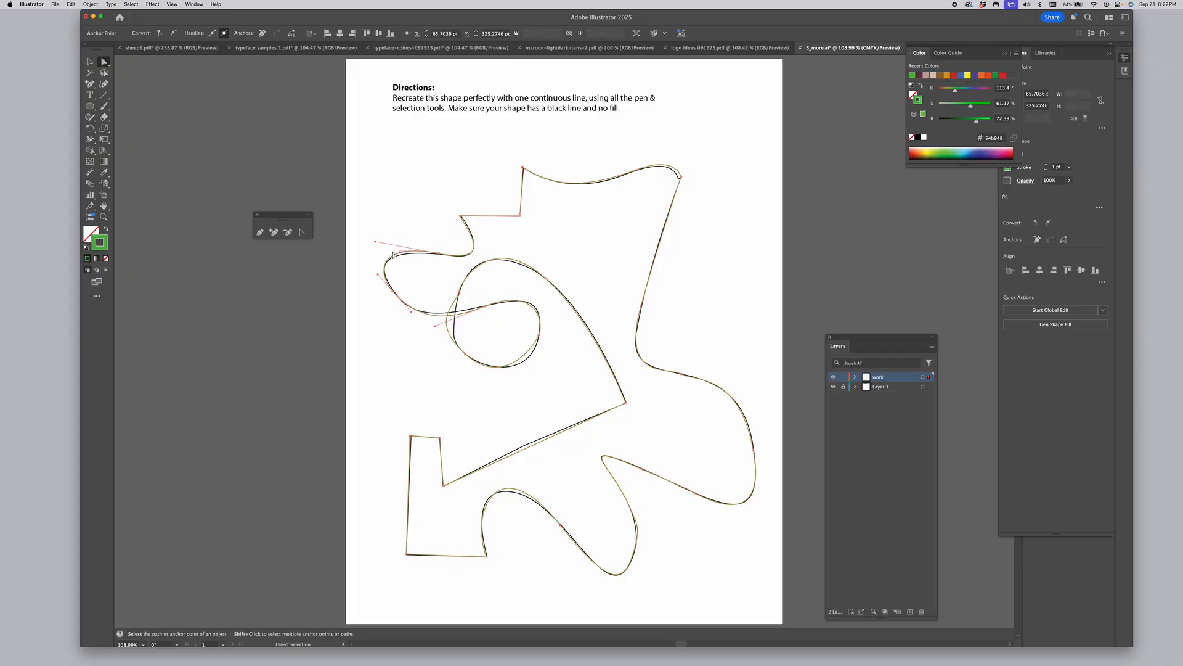
Adjust the left lobe's upper handle and the crossing curve's handle, and reshape the inner loop's right side to follow the template.
drag(375, 243, 389, 267)
drag(435, 327, 429, 325)
click(533, 312)
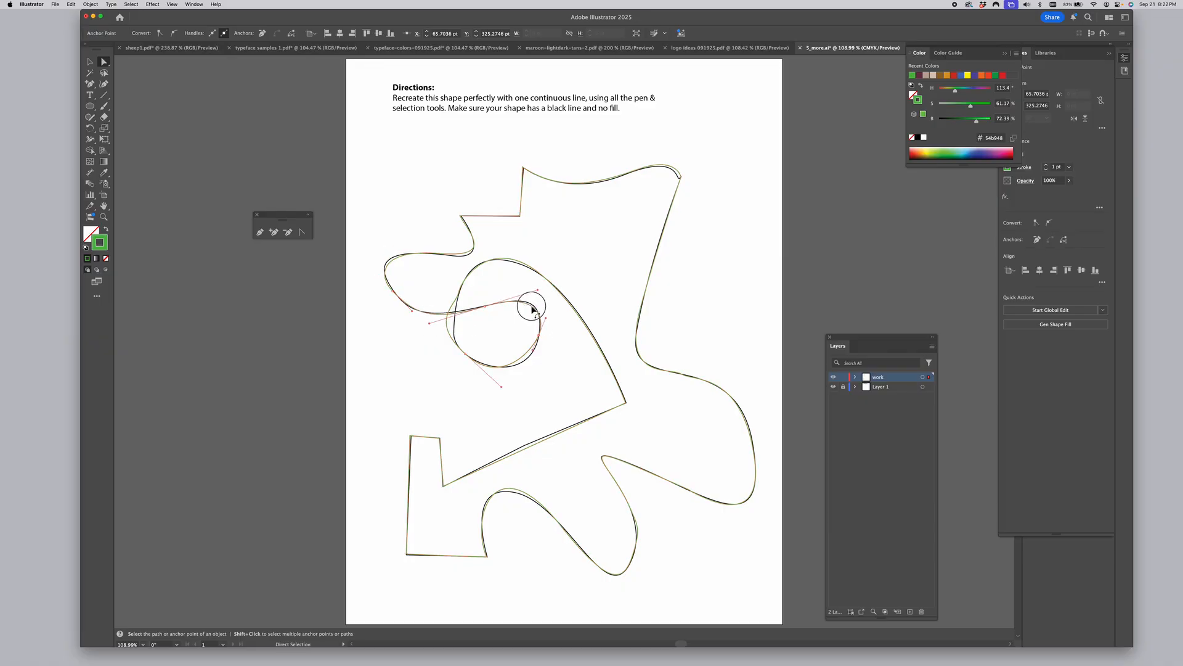
click(527, 359)
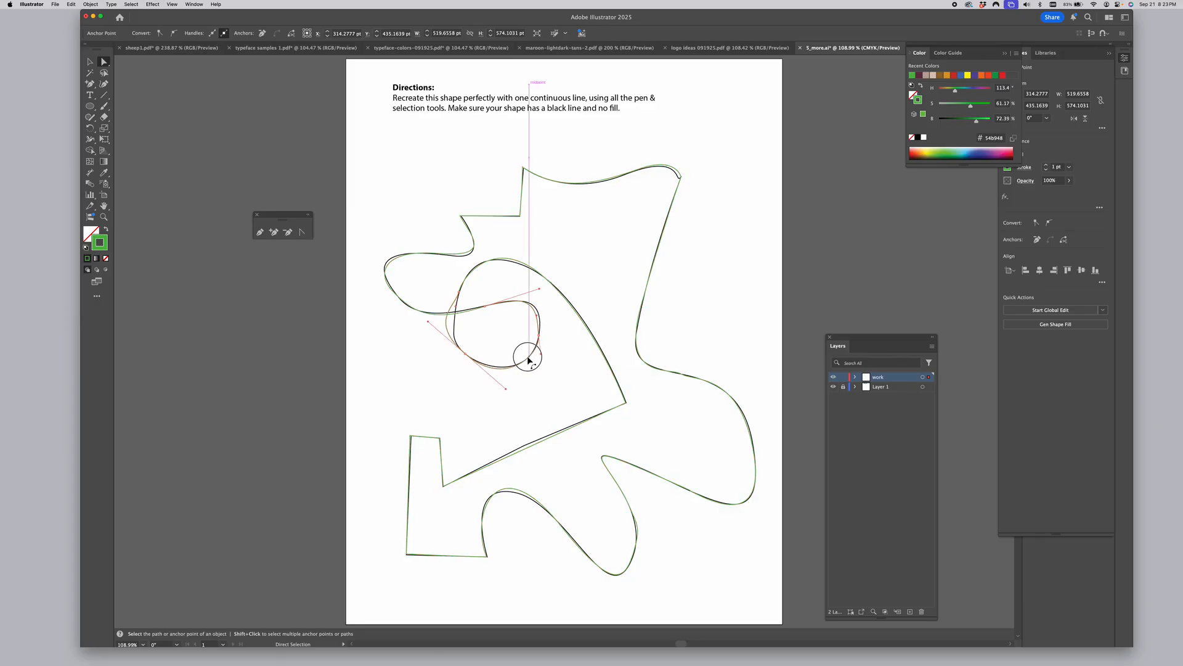
Refine the inner loop's lower curve by adjusting both direction handles of its lower-left anchor to match the template.
click(529, 359)
drag(505, 390, 506, 385)
click(452, 328)
mouse_move(452, 326)
mouse_down()
mouse_move(461, 302)
mouse_move(442, 329)
mouse_up()
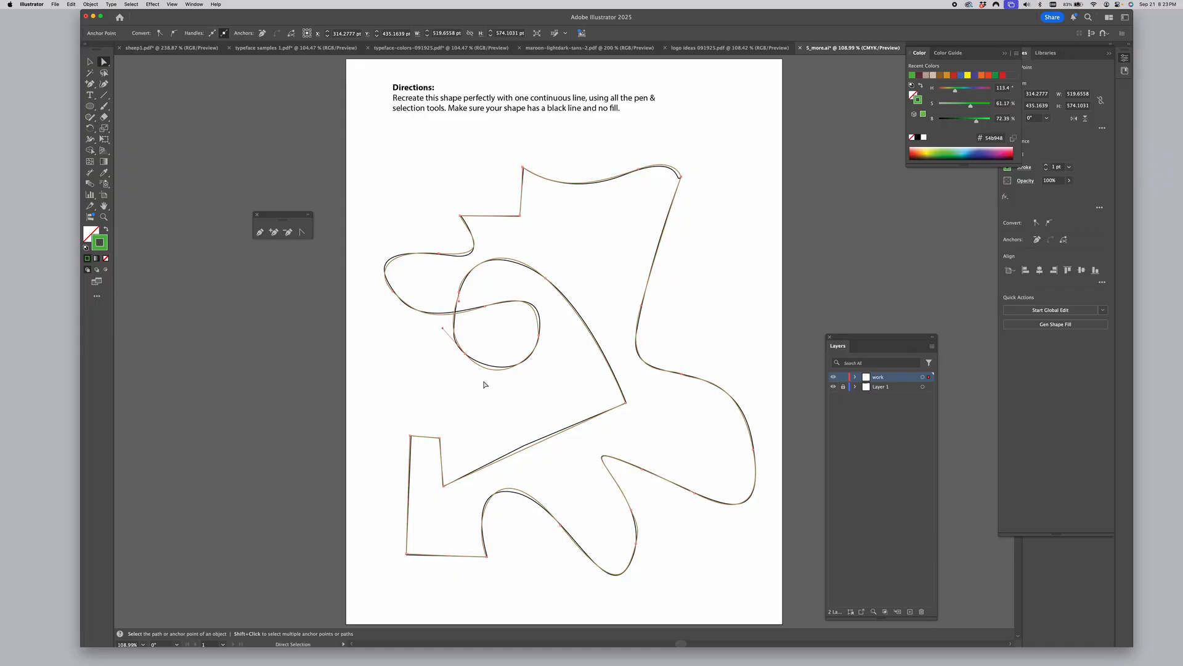
click(464, 355)
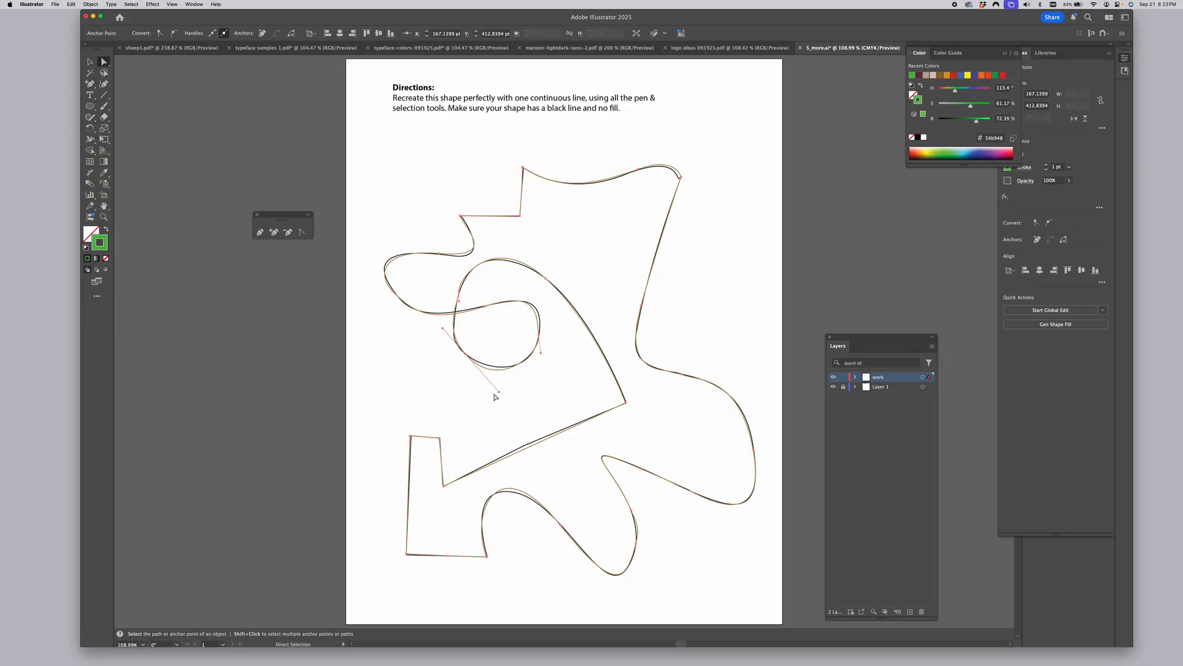
drag(499, 392, 504, 387)
Undo the last tweak at the inner loop's left side, reshape that segment along the template, and deselect the path.
click(457, 301)
key(super+z)
click(453, 324)
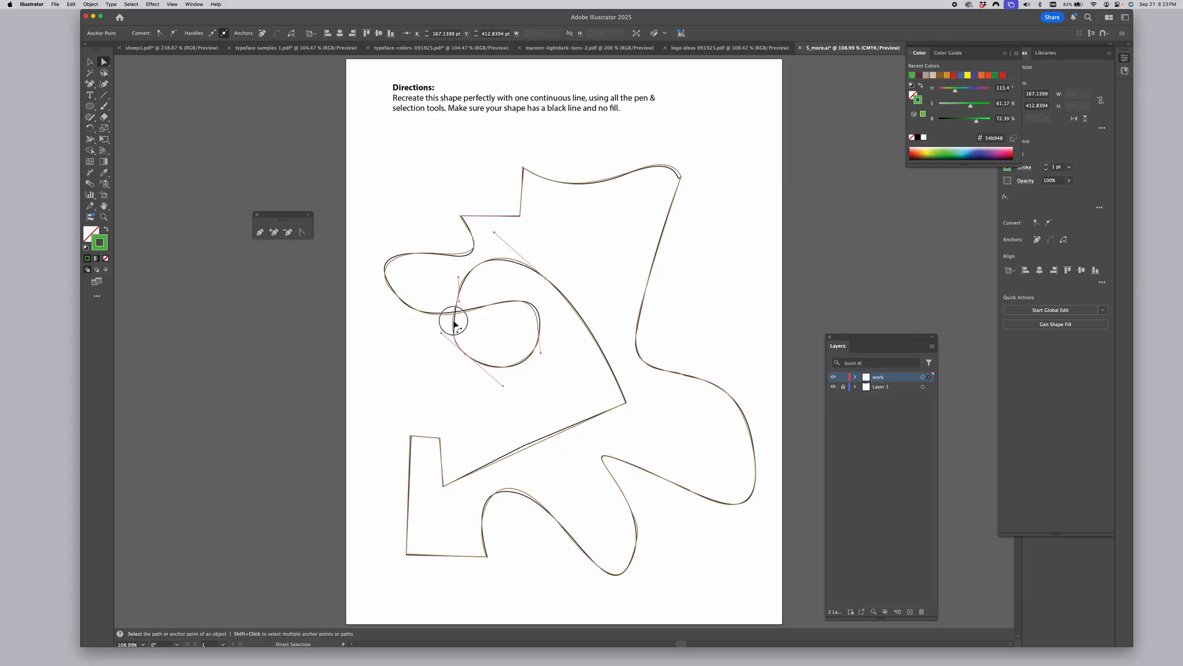
click(394, 368)
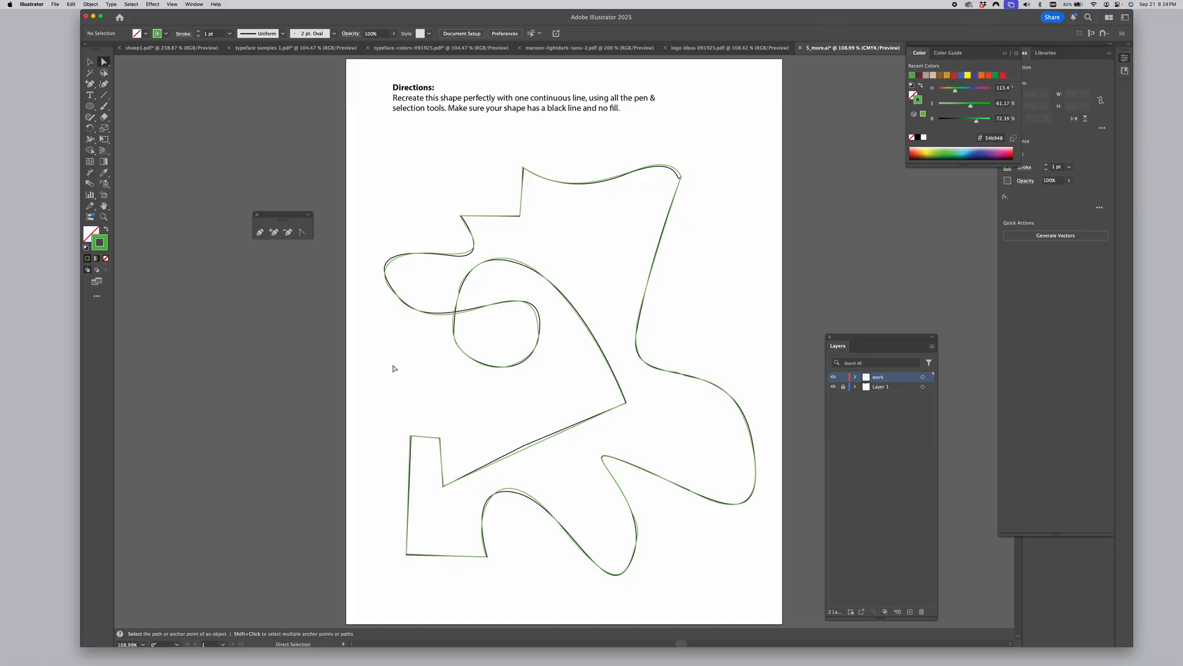
Save a copy of the artwork as "5_more copy.pdf" in Adobe PDF format, with Preserve Illustrator Editing Capabilities enabled.
key(v)
key(super+alt+s)
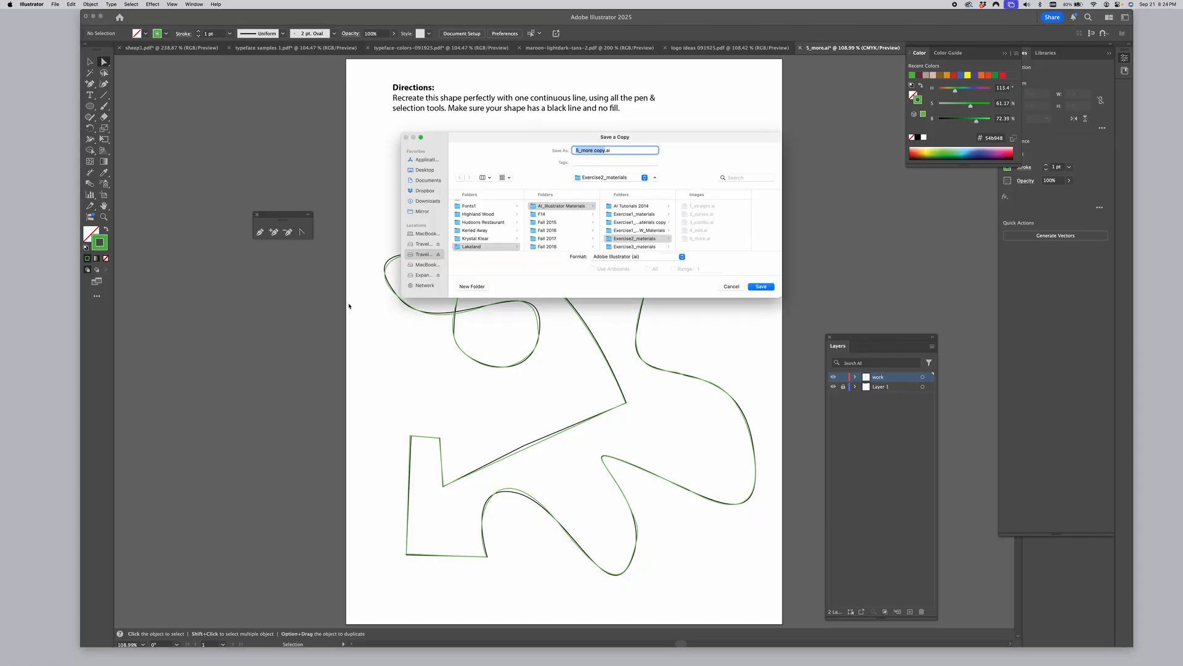
click(615, 258)
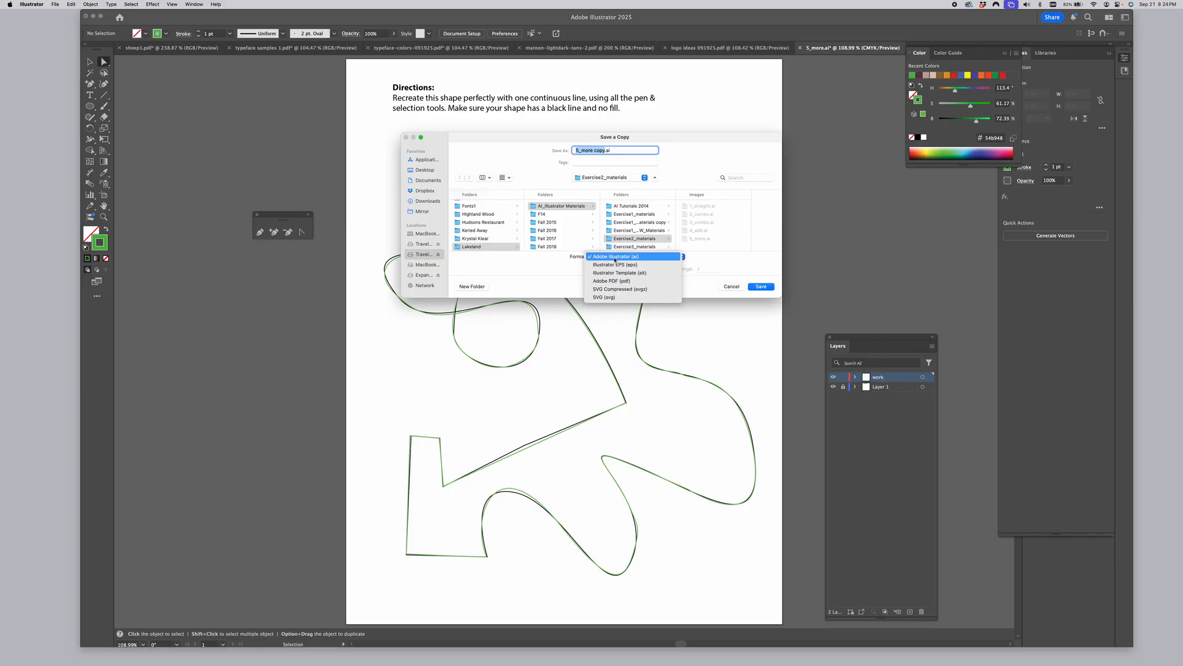
click(604, 281)
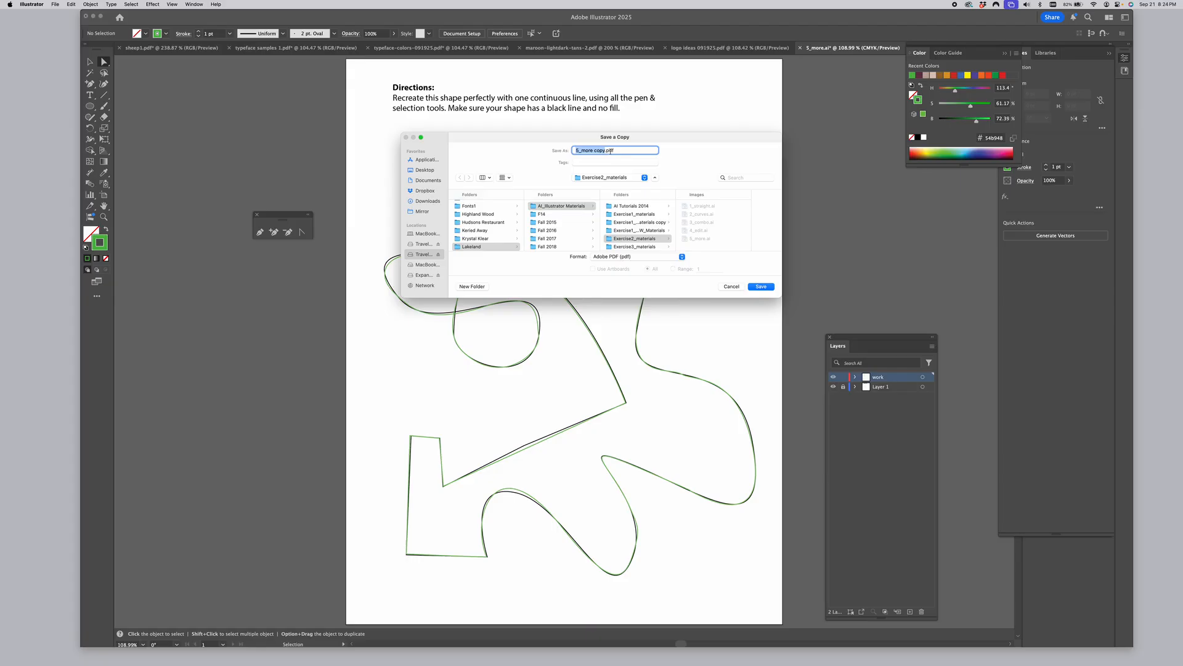
click(761, 287)
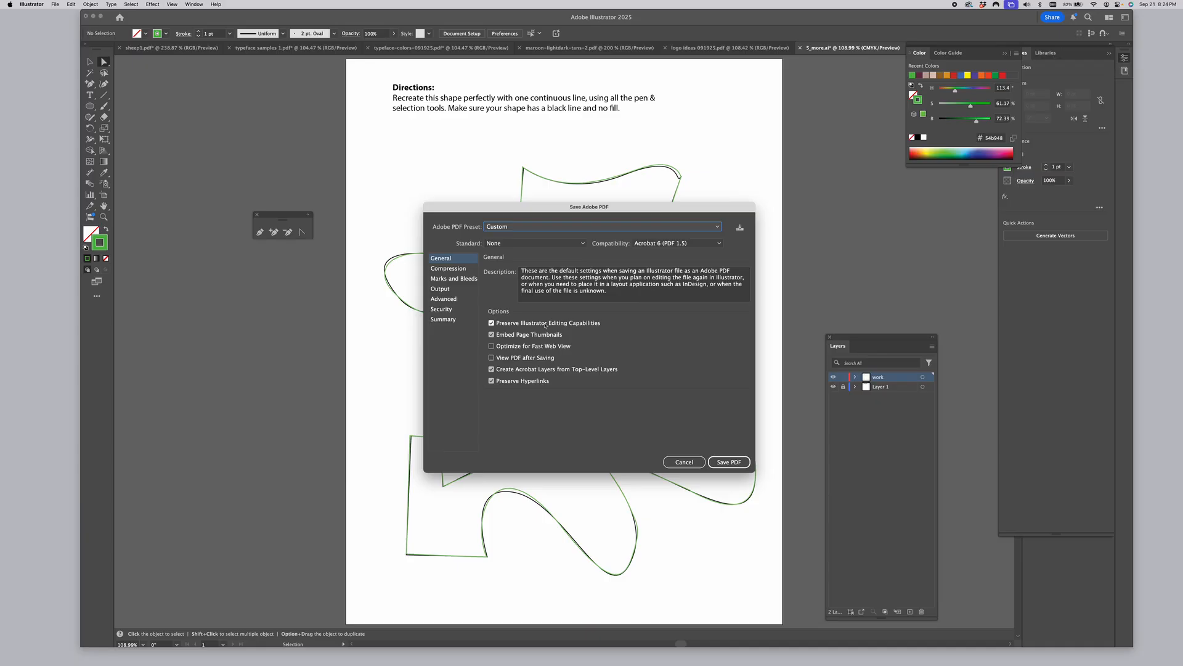
click(733, 462)
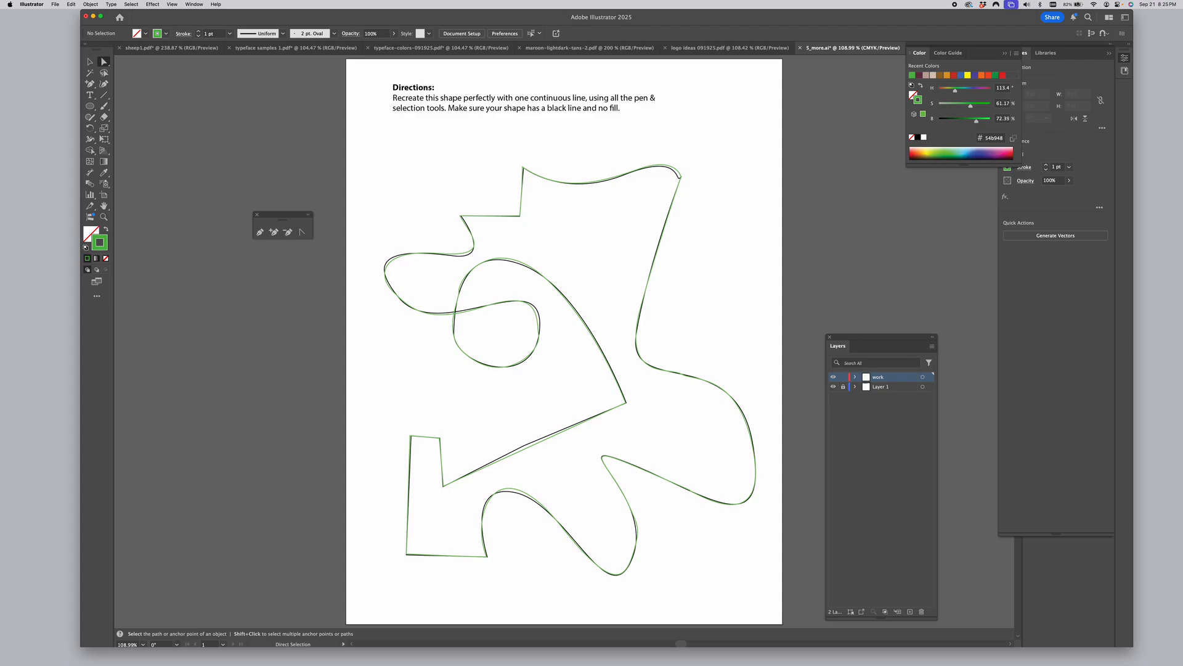
Switch to Finder's Documents folder and show the file commands available for Ai_Ex2-1_editingpaths.mov.
key(super+Tab)
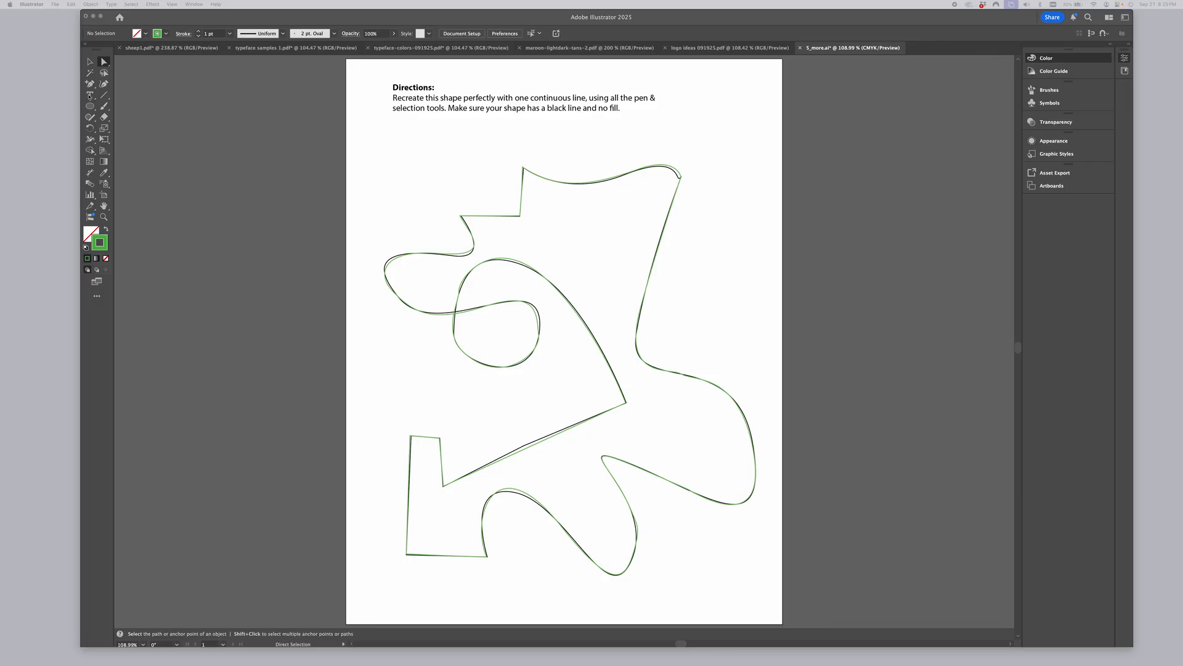
click(211, 230)
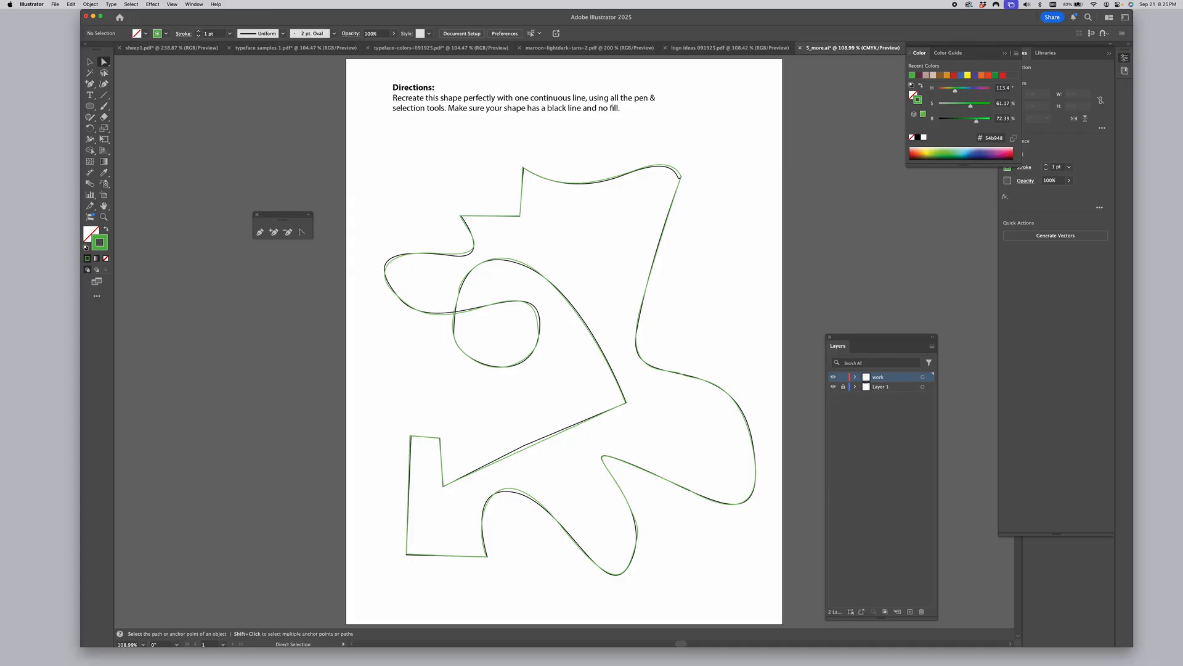
key(super+Tab)
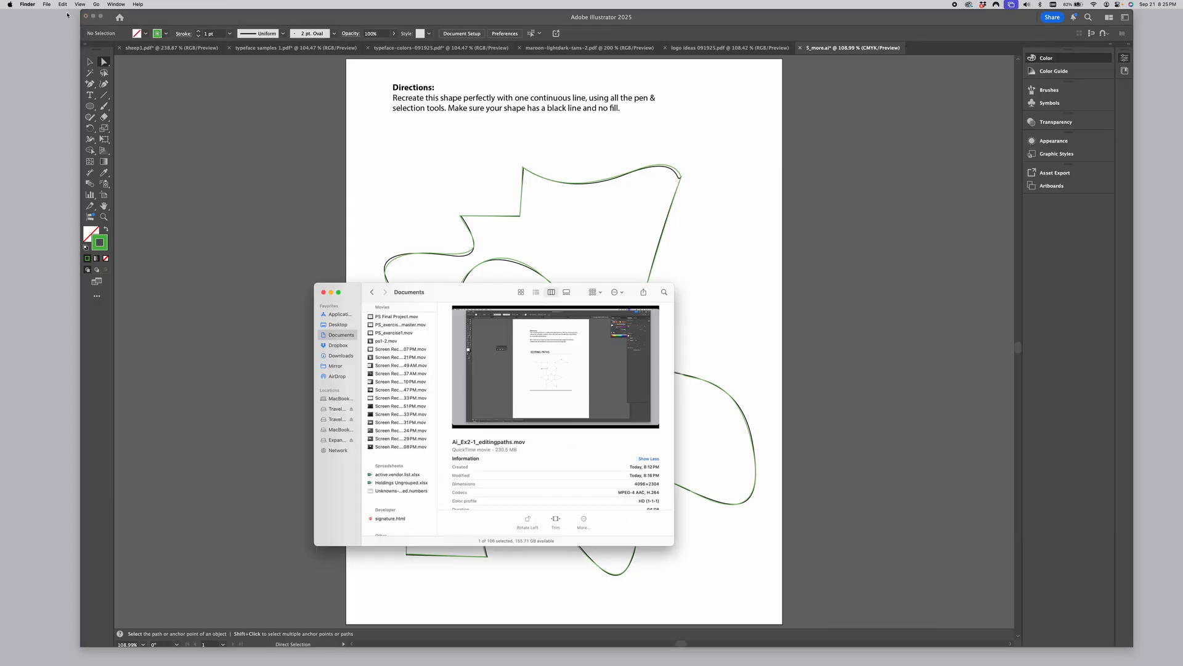
click(36, 6)
mouse_move(48, 6)
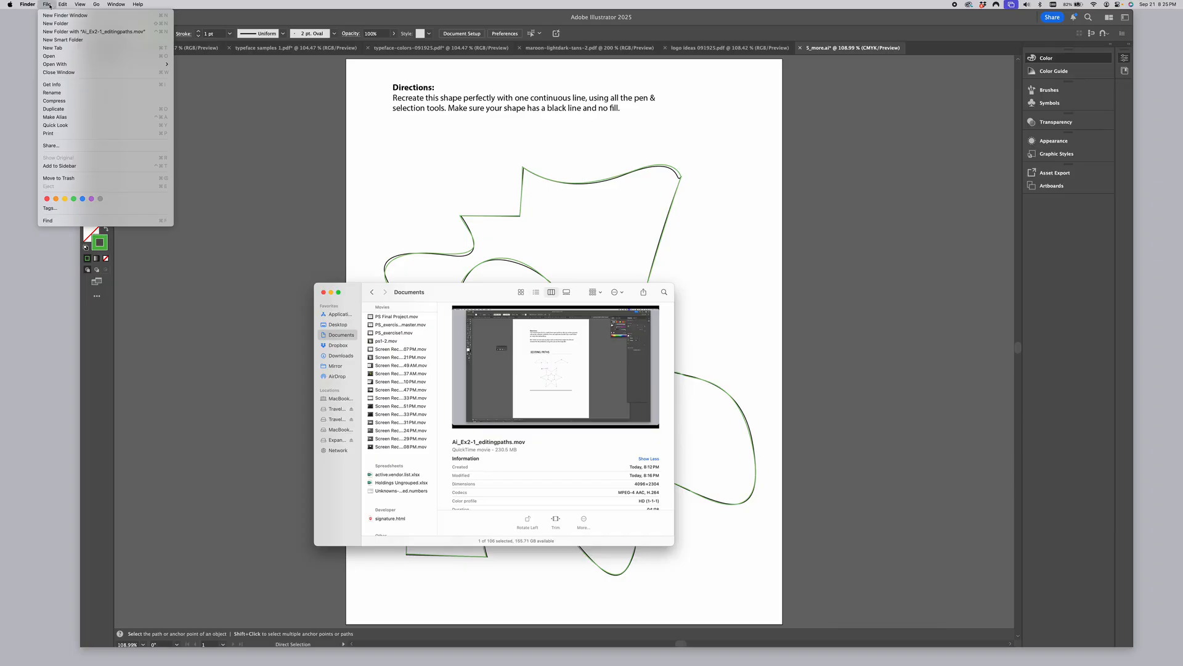